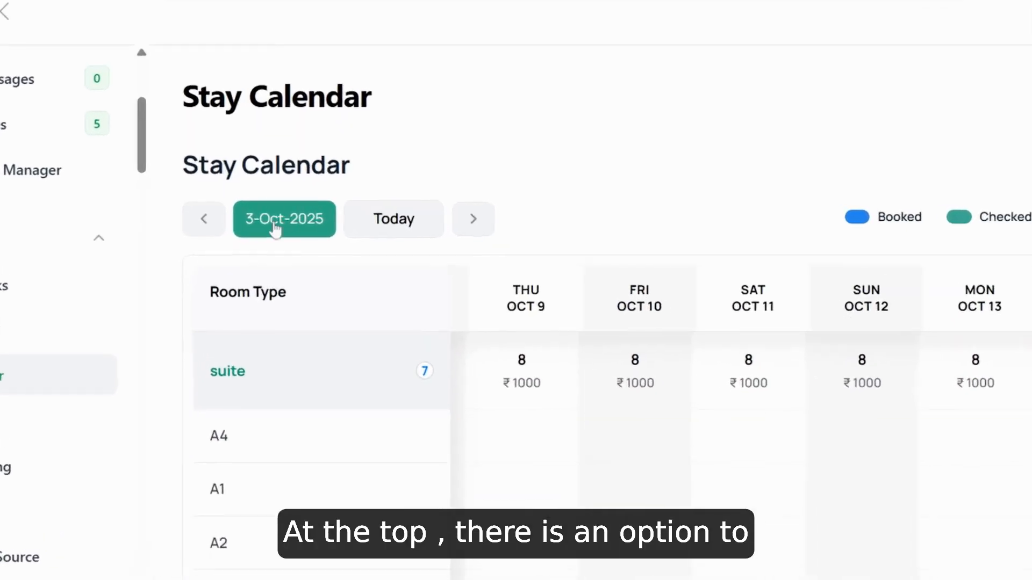
click(275, 225)
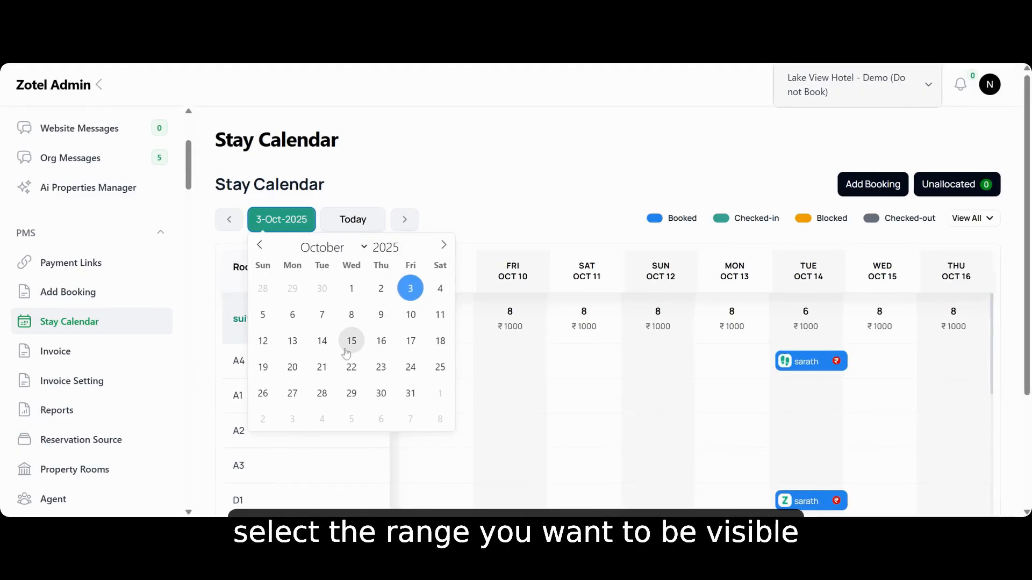
click(536, 175)
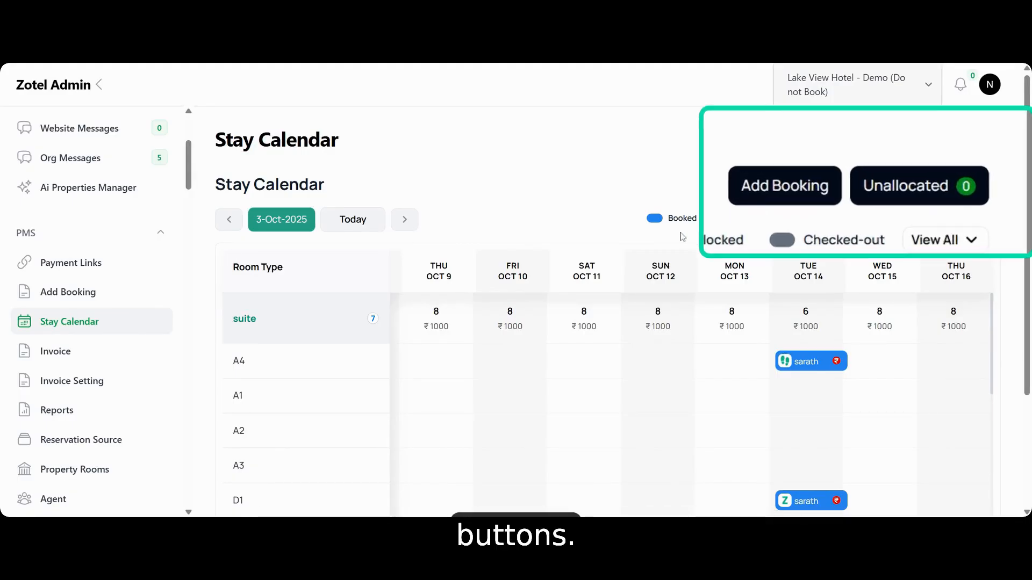
click(964, 220)
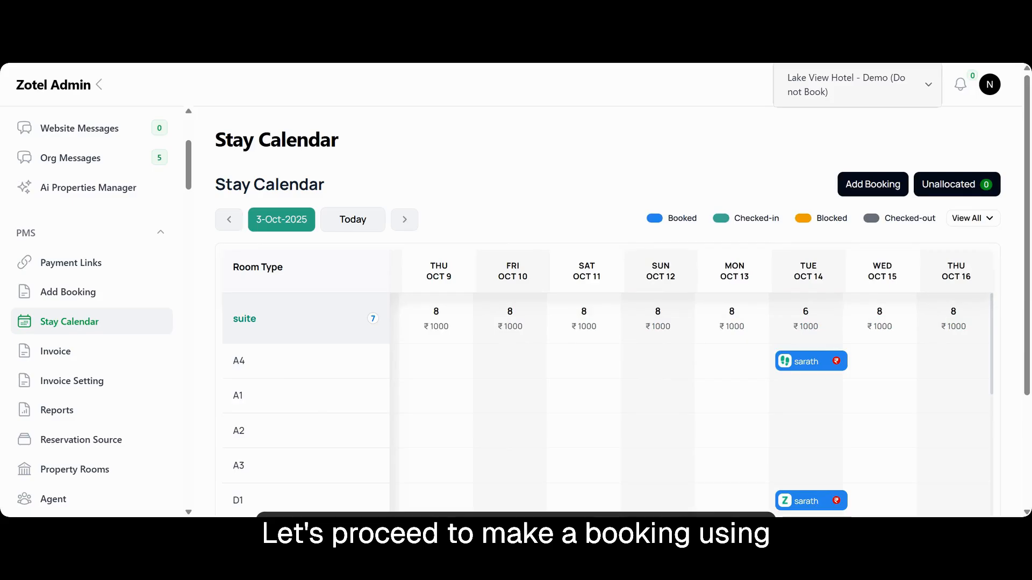
Start a new booking from the Stay Calendar with check-in 2025-10-05 and check-out 2025-10-07
click(875, 183)
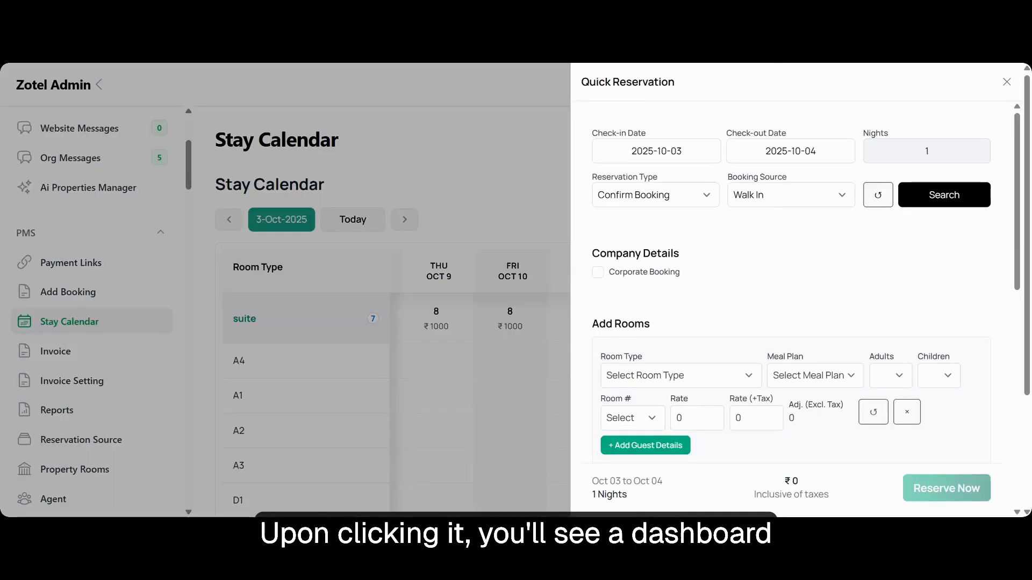
scroll(768, 213, down, 8)
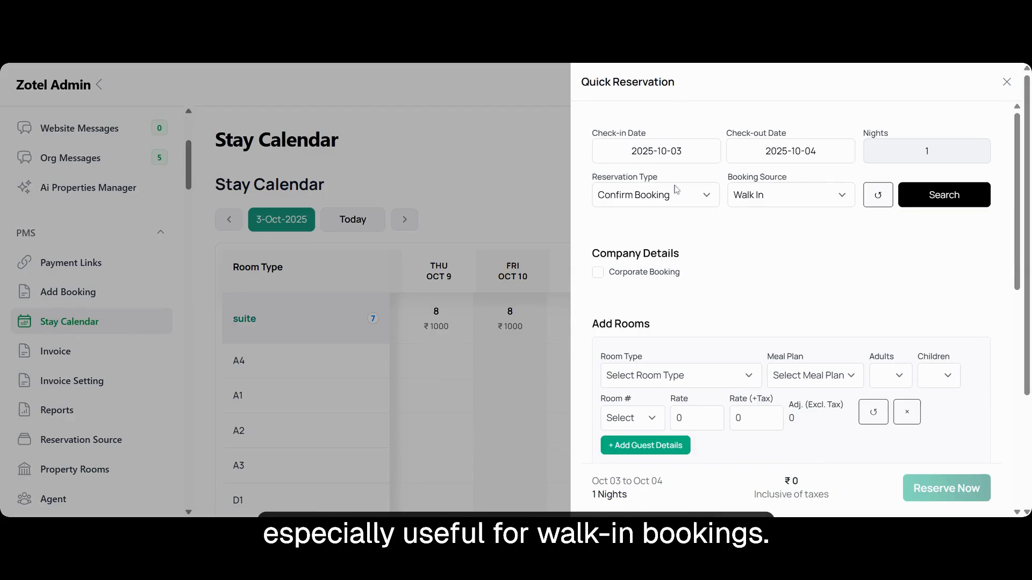
click(716, 151)
click(666, 248)
click(728, 249)
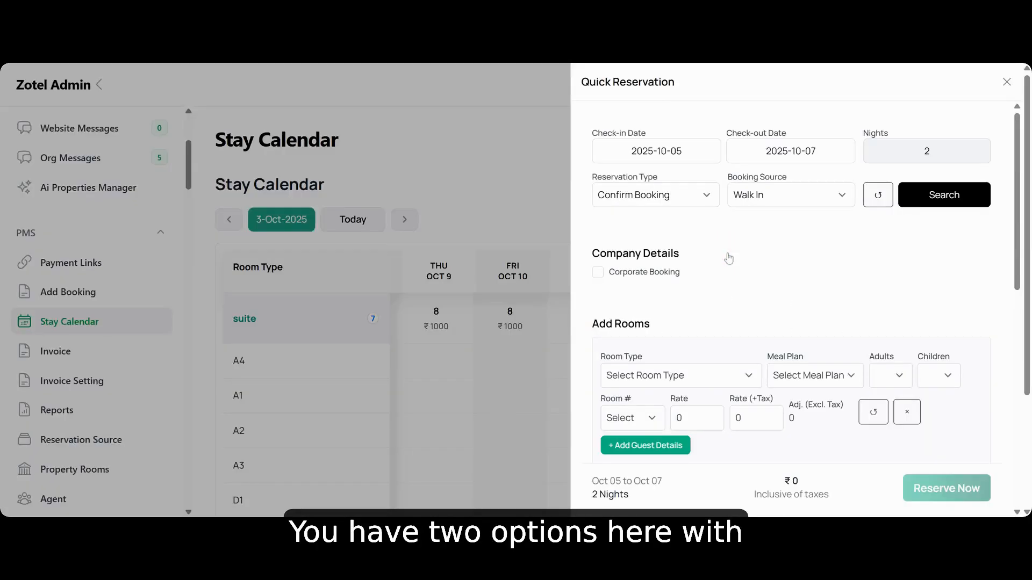
Keep the Confirm Booking reservation type with Phone Call as the booking source, and mark the reservation as a corporate booking
click(660, 201)
click(790, 195)
click(763, 231)
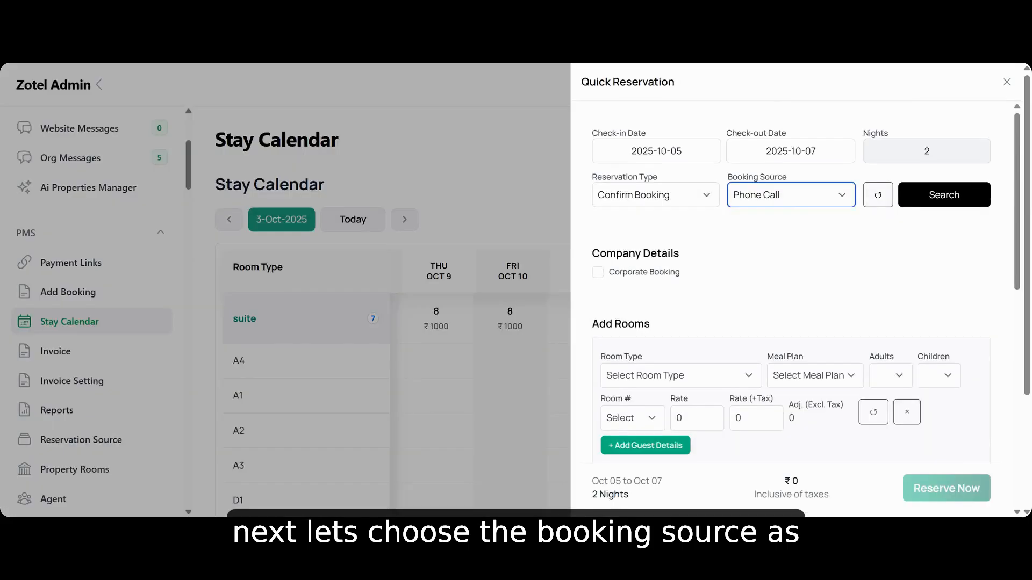
scroll(790, 322, down, 2)
scroll(812, 160, up, 2)
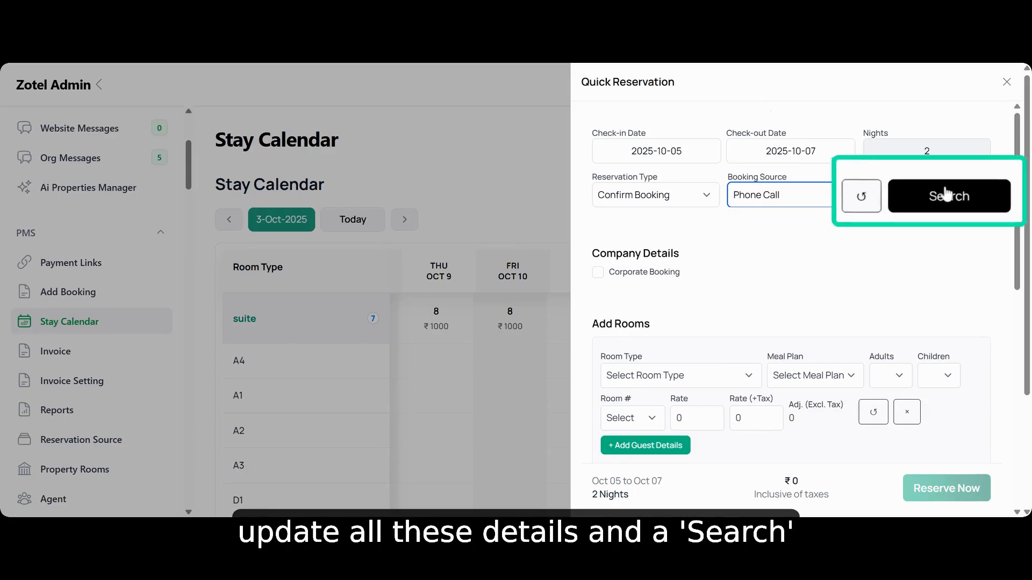
scroll(720, 251, down, 1)
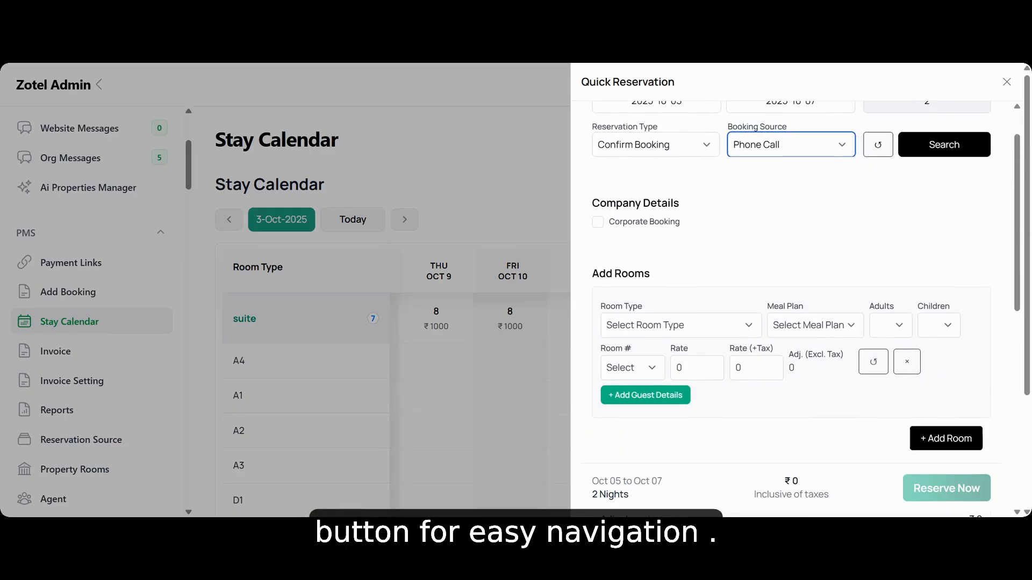
click(598, 222)
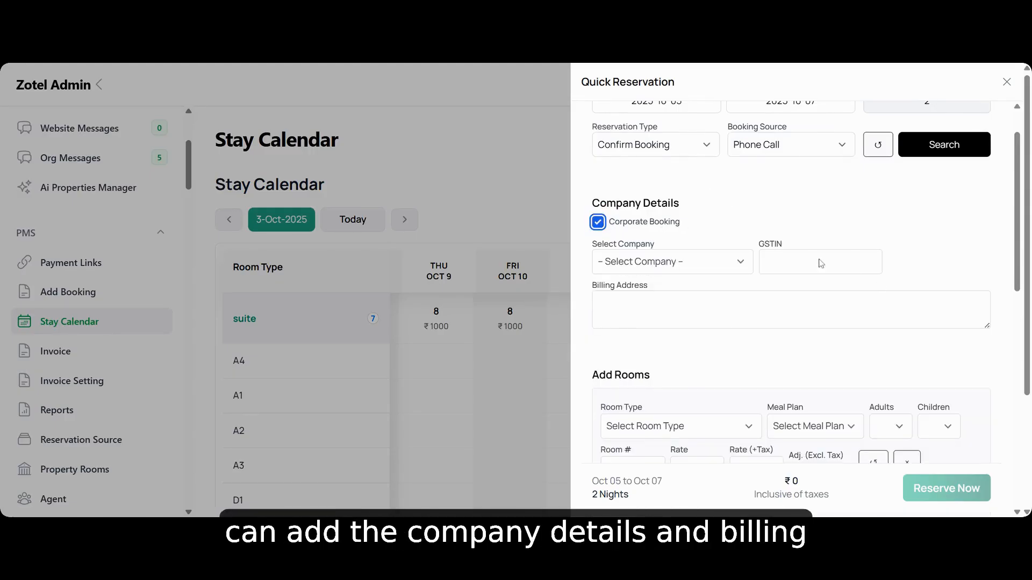
Add a suite with a meal plan including breakfast and lunch for 2 adults and 1 child, assigned to room A2
scroll(813, 286, down, 4)
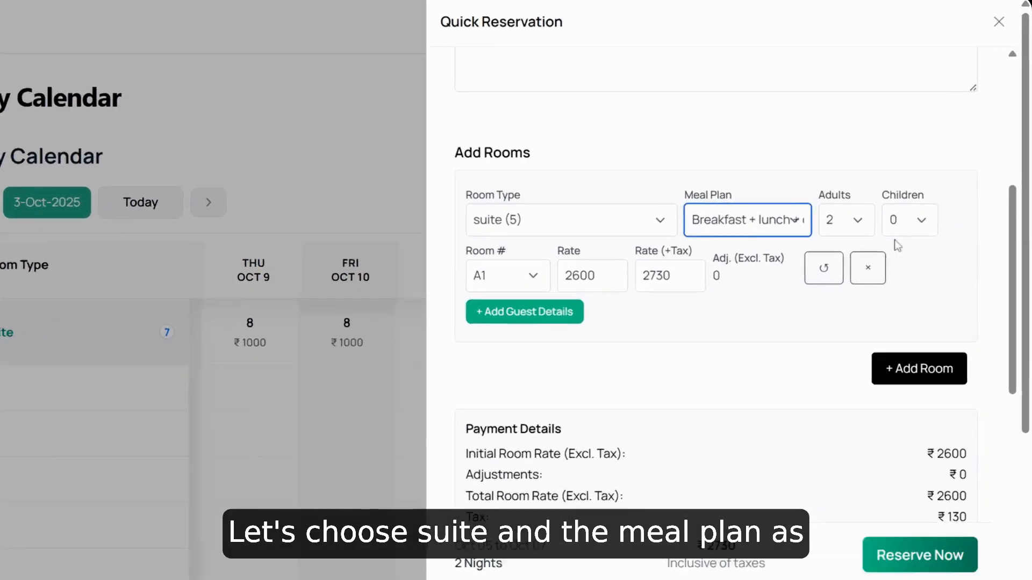
click(936, 245)
click(876, 256)
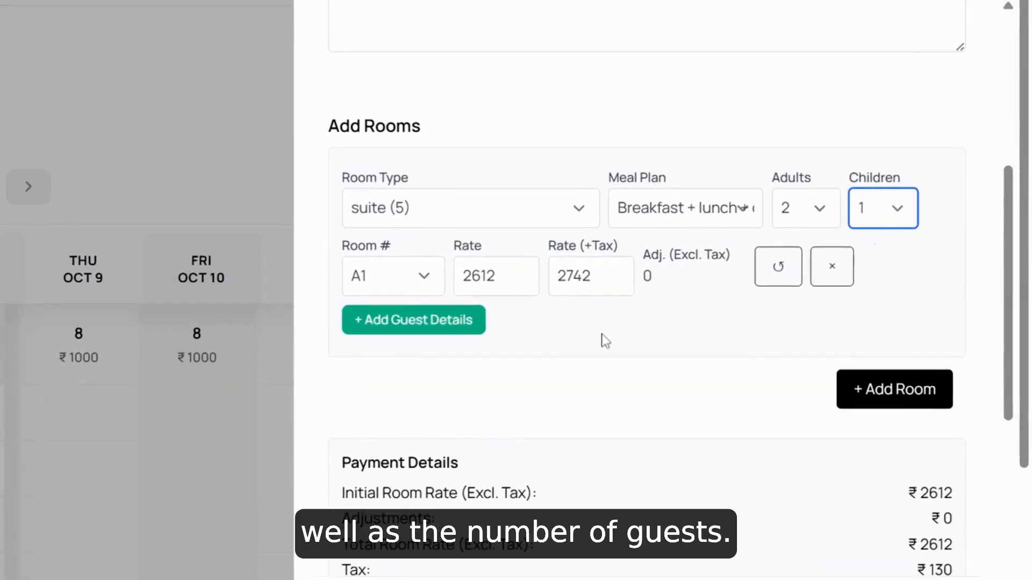
click(408, 276)
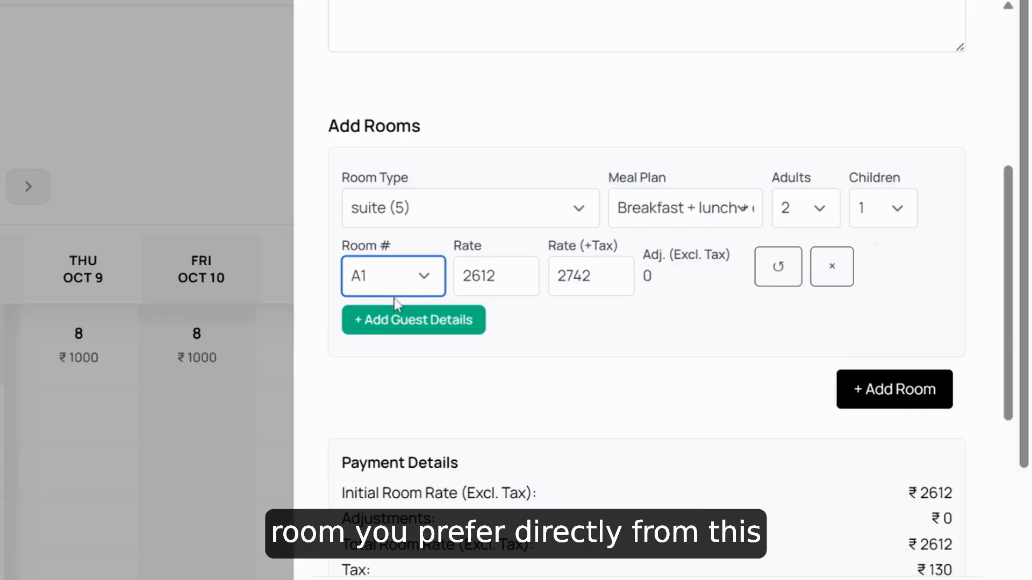
click(382, 374)
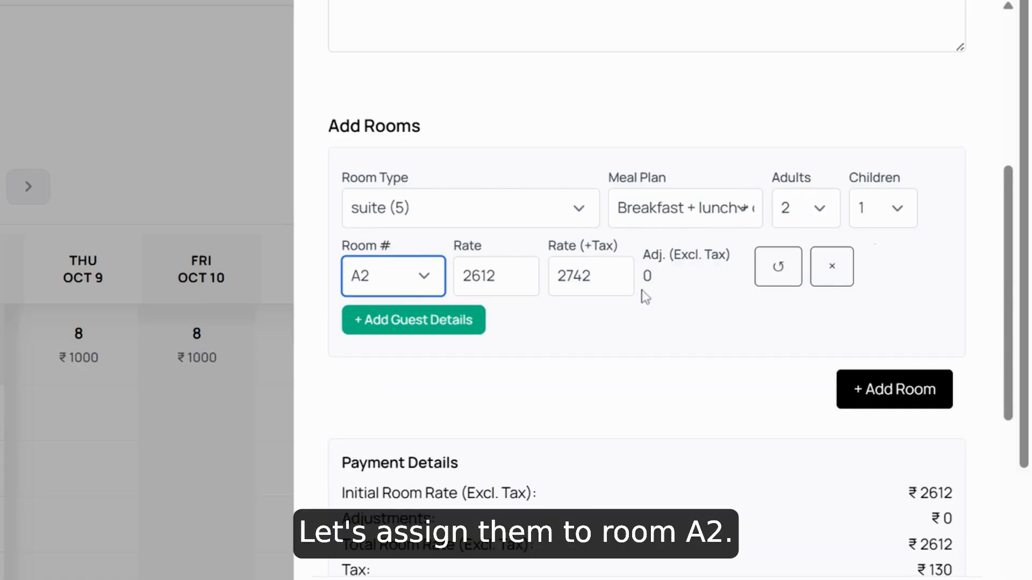
click(488, 275)
click(569, 275)
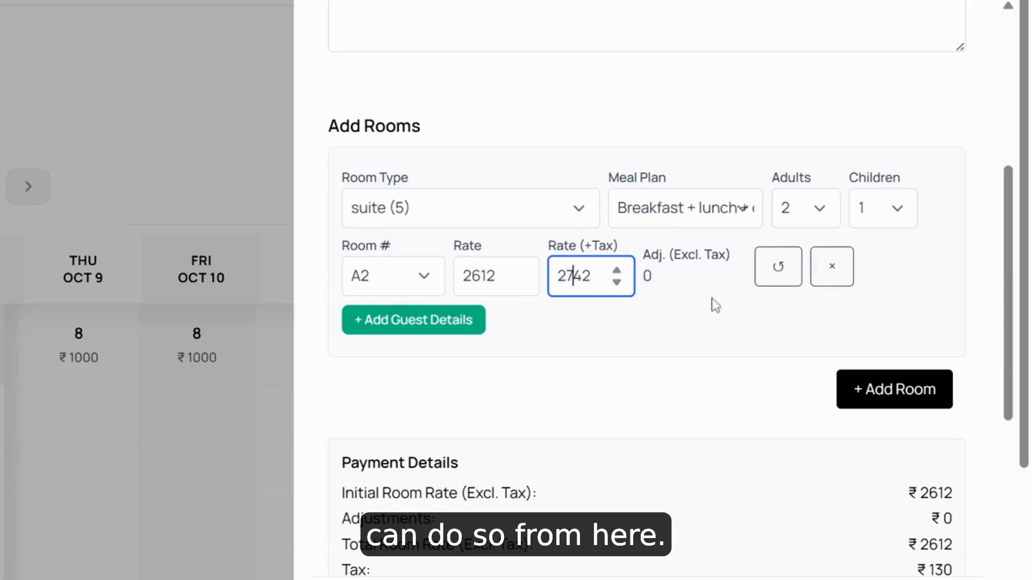
scroll(784, 341, down, 3)
scroll(785, 341, up, 3)
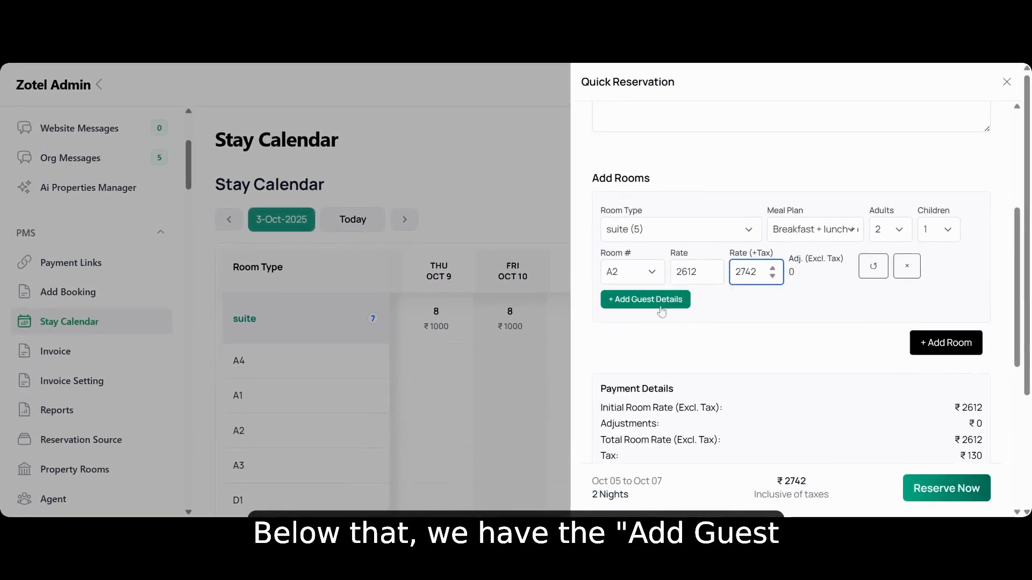
Open the guest details for room A2 and attach id demo.png as an Aadhar document with Smart Upload
click(653, 304)
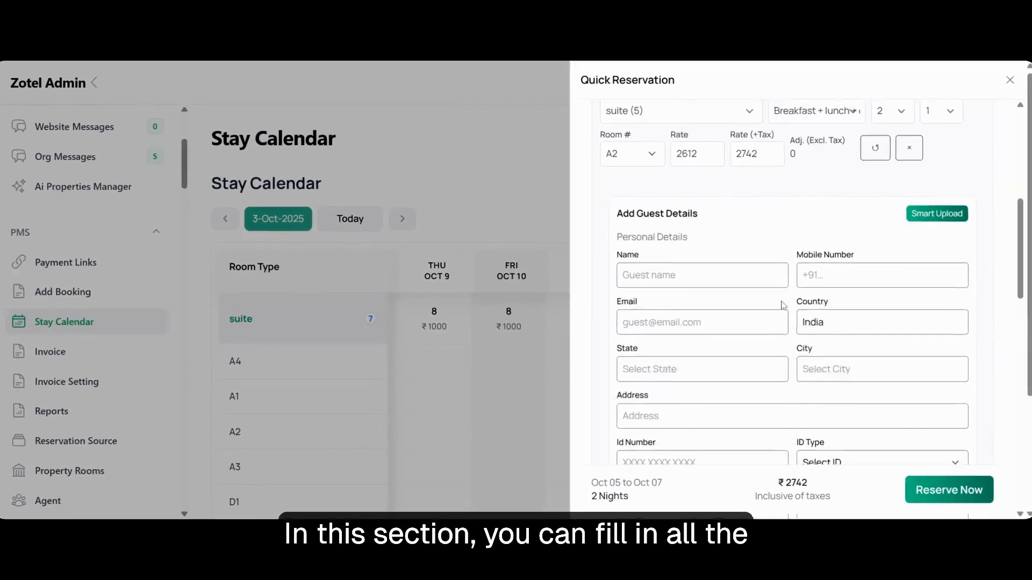
scroll(858, 499, down, 5)
scroll(944, 401, up, 4)
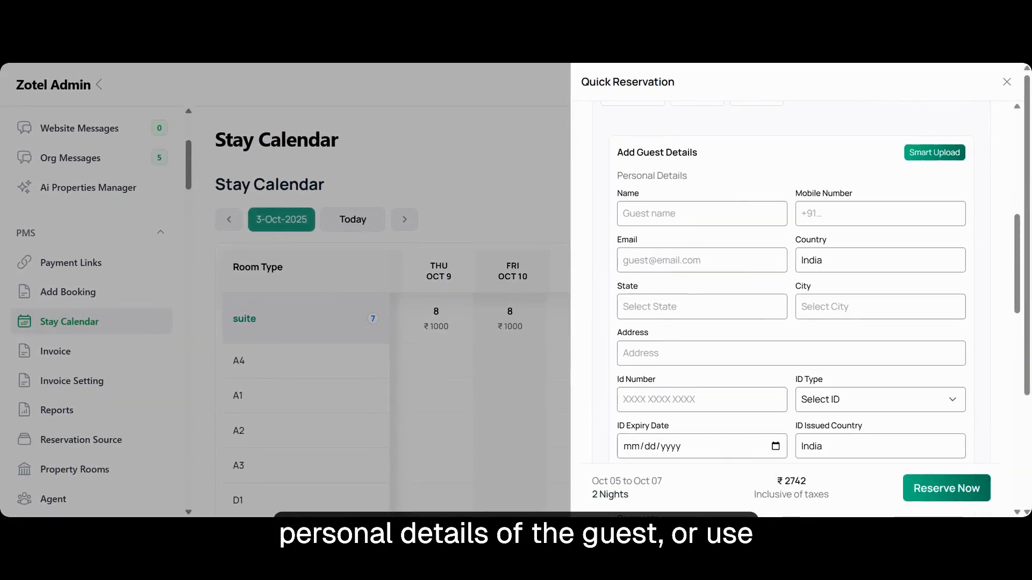
click(932, 155)
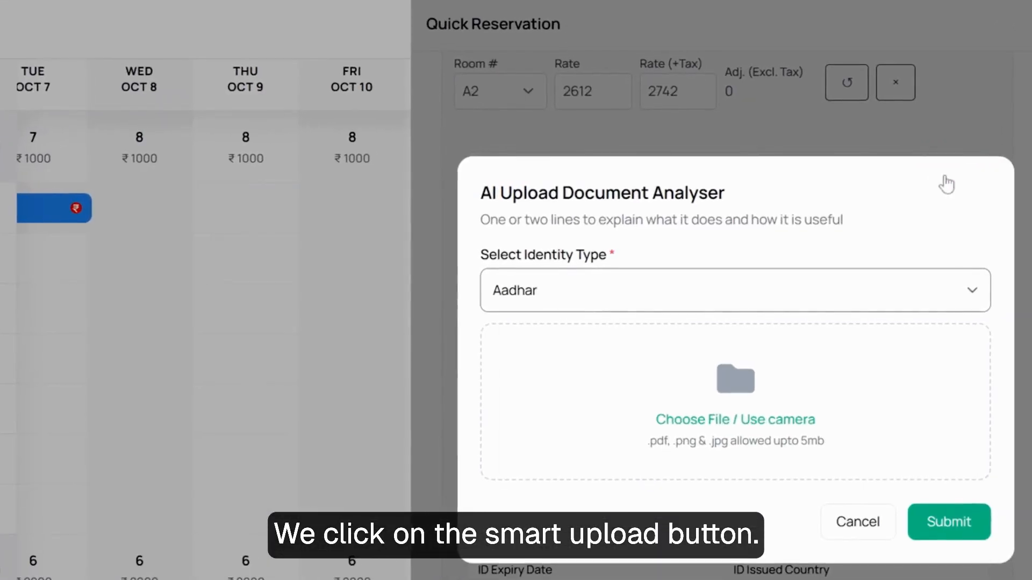
click(769, 291)
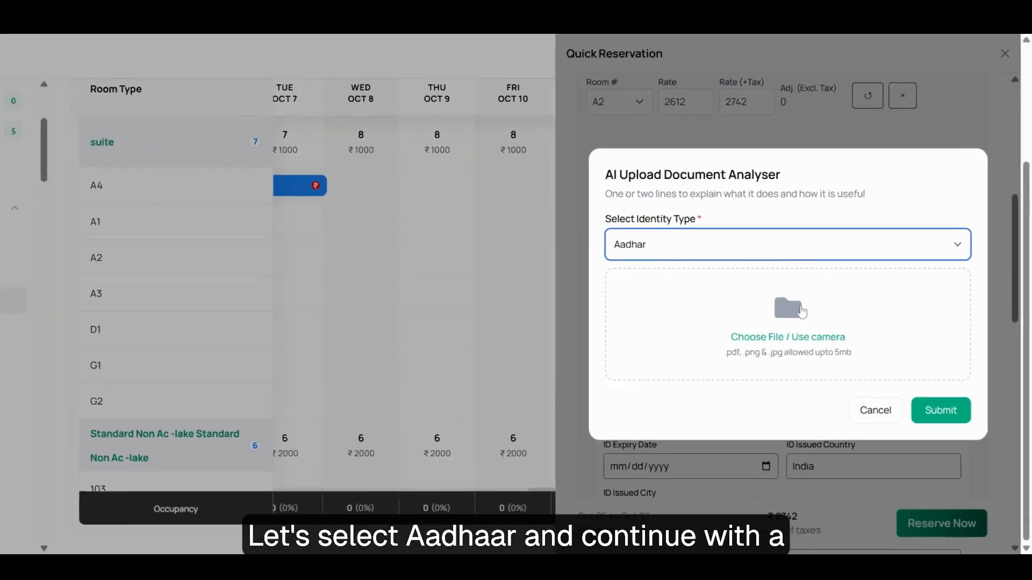
click(711, 330)
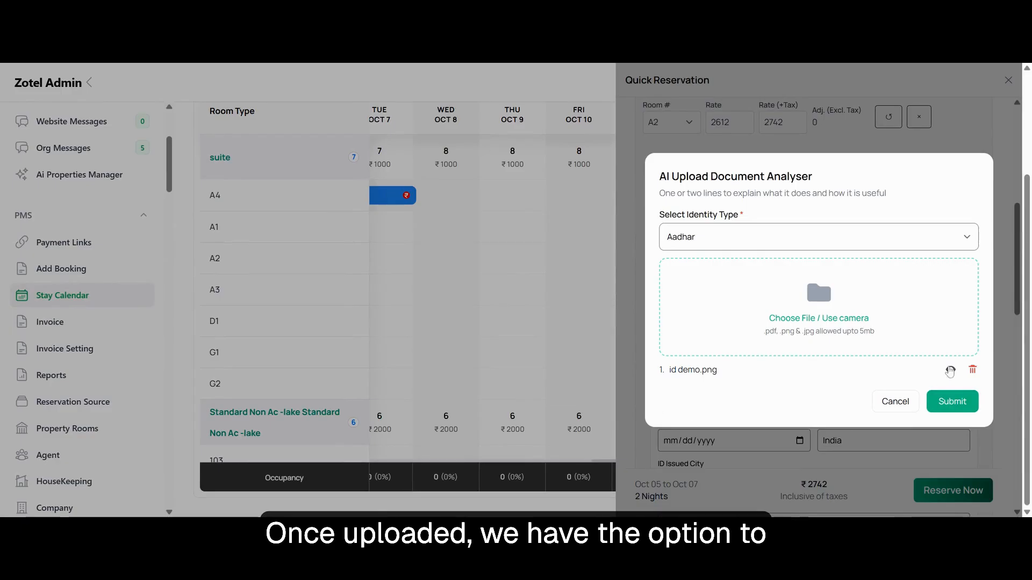
Preview the uploaded ID, then submit it for analysis and accept the extracted guest details
click(950, 371)
click(1009, 168)
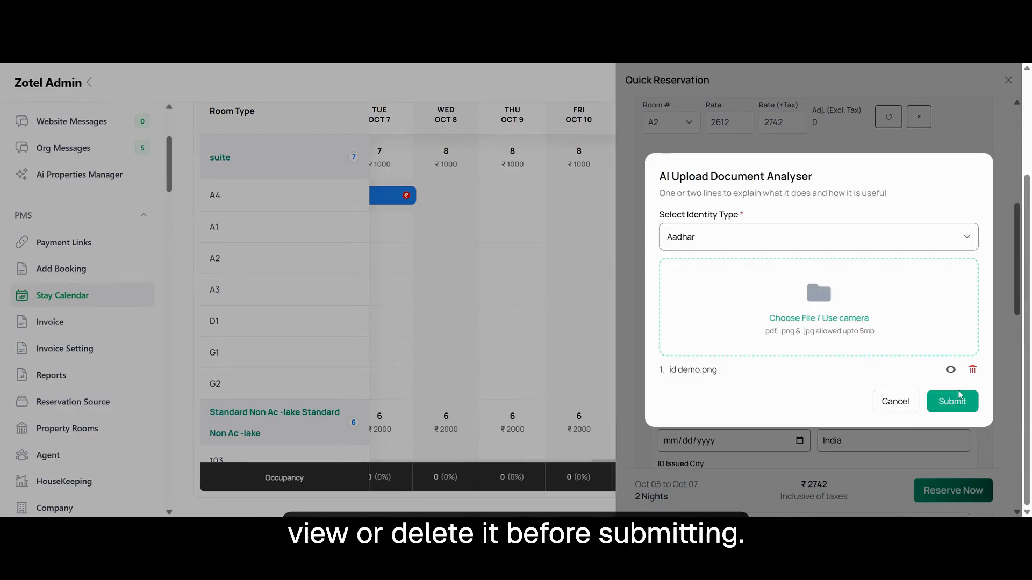
click(960, 395)
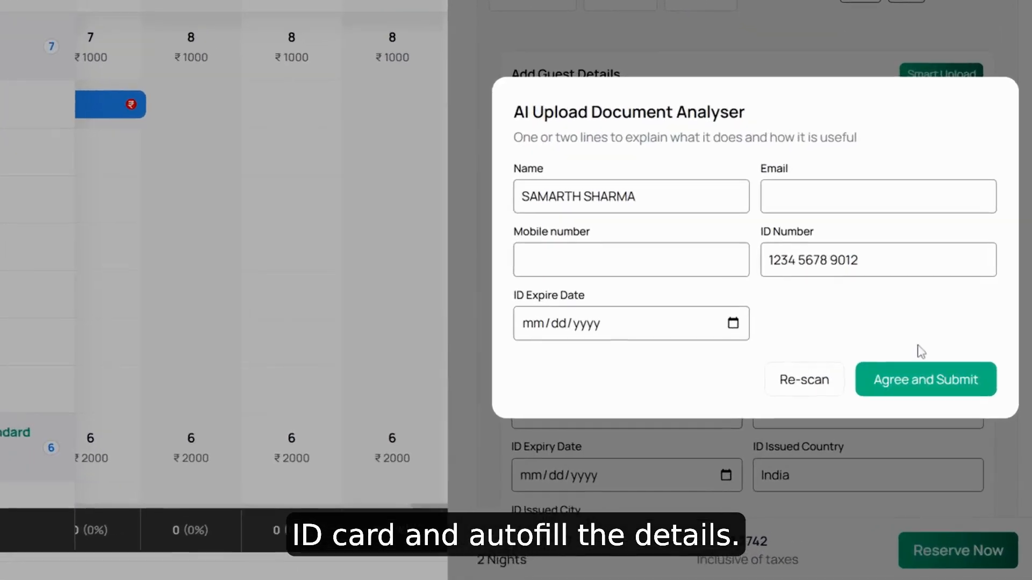
click(932, 377)
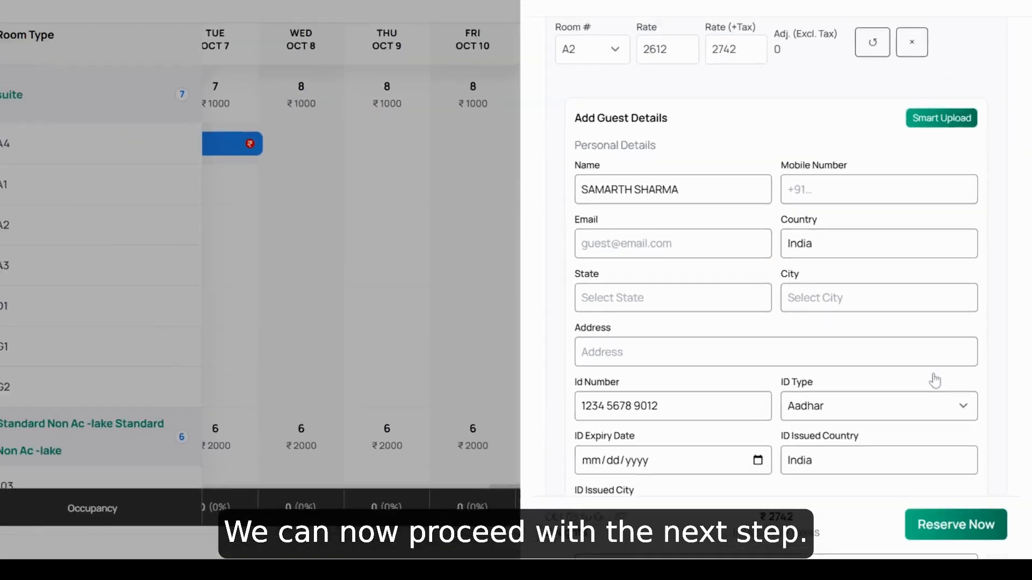
Upload photo demo.jpg as the guest photo and save the guest details
scroll(935, 379, down, 5)
scroll(936, 379, down, 1)
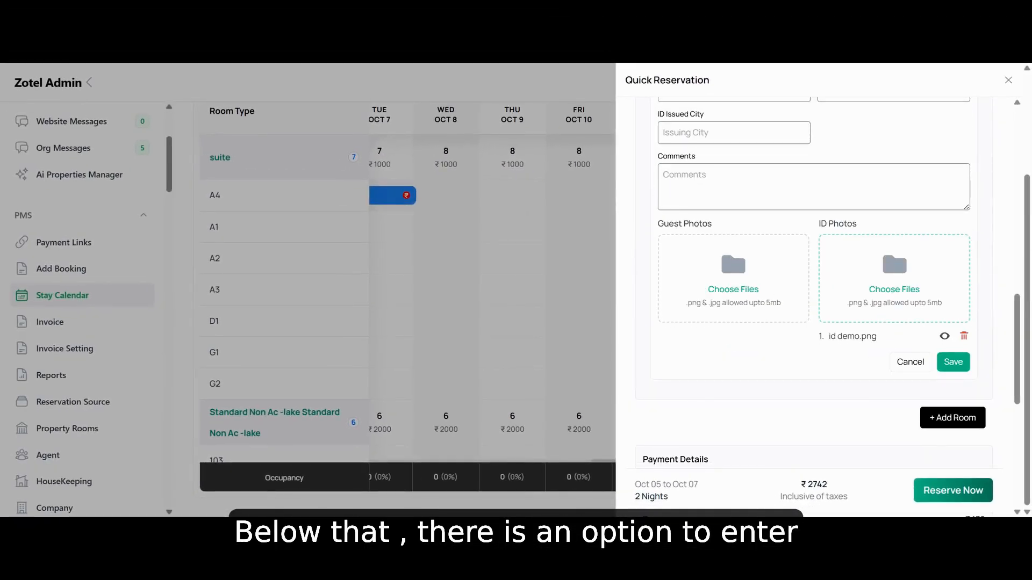
click(694, 188)
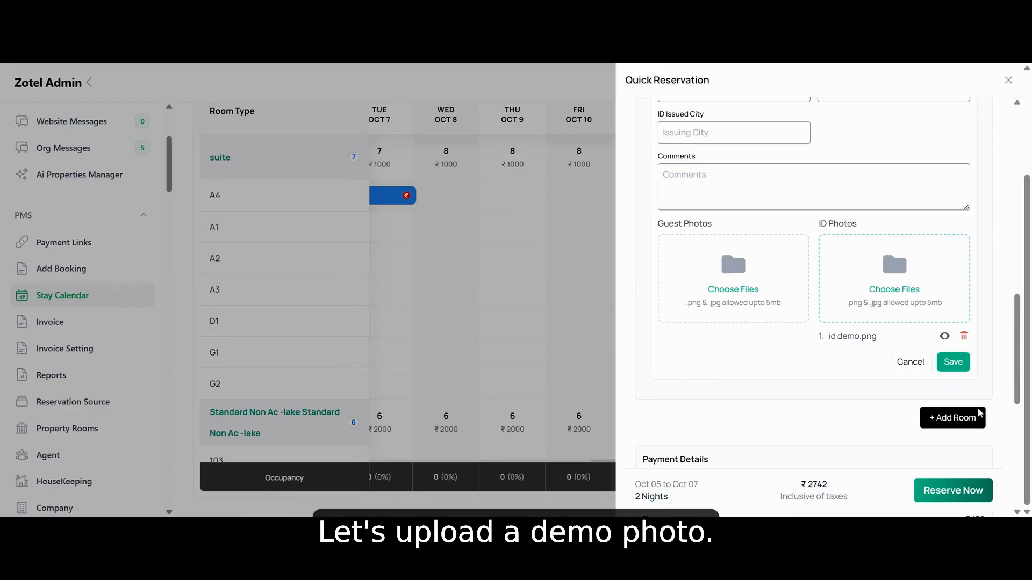
click(727, 274)
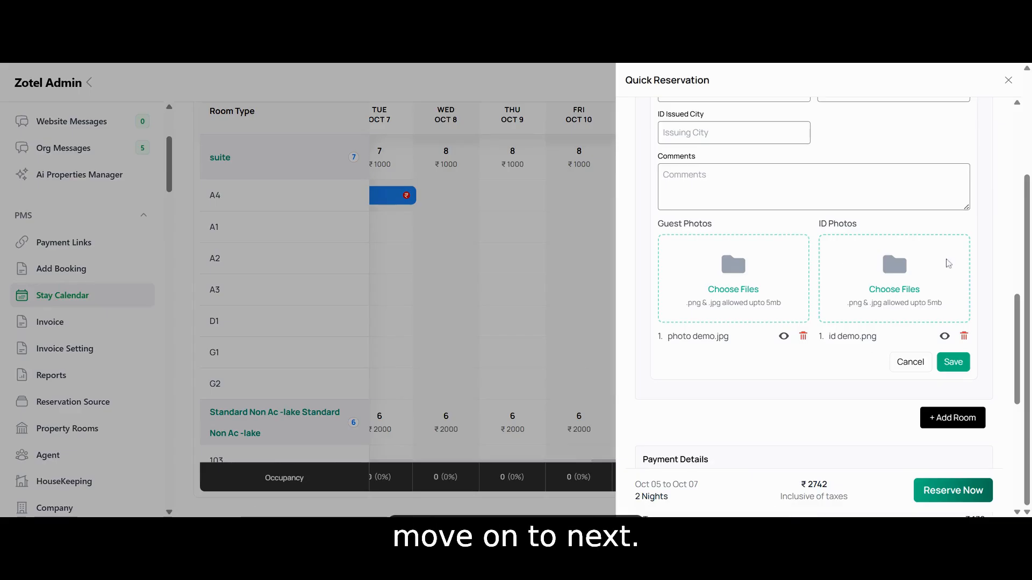
scroll(914, 344, down, 3)
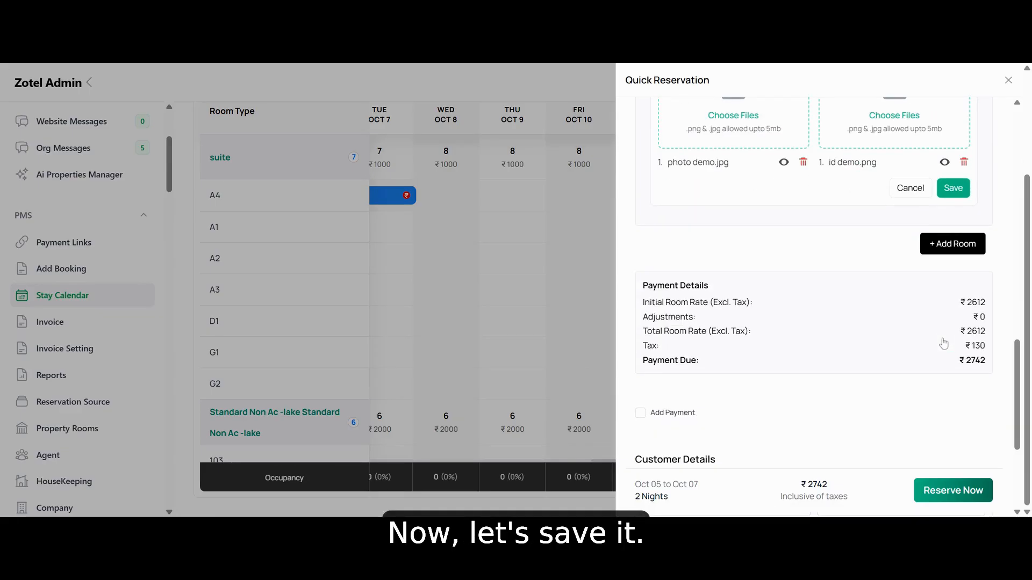
click(953, 188)
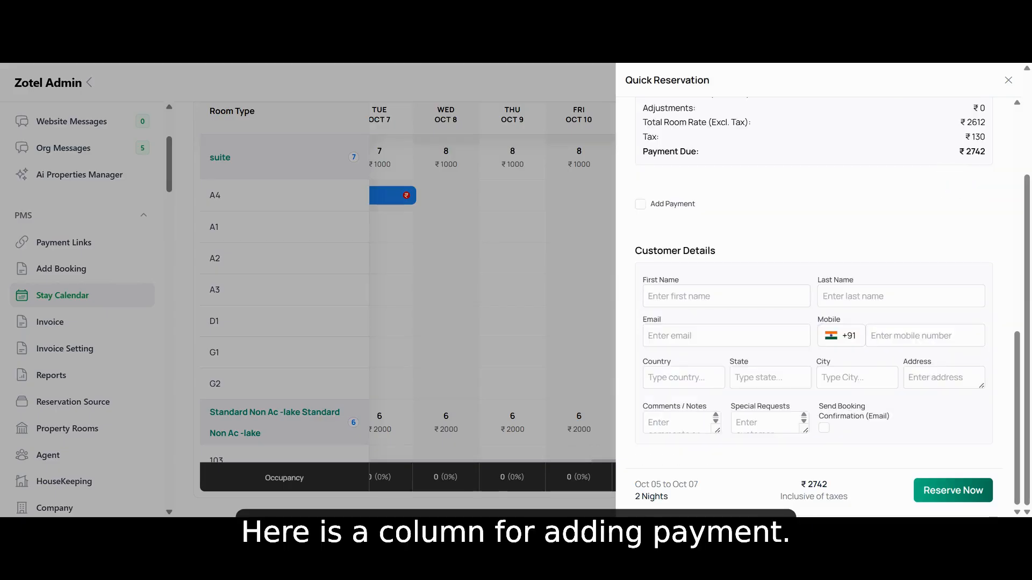
Add a payment to the reservation with reference "advance", amount 2000 and a selected payment method
click(639, 201)
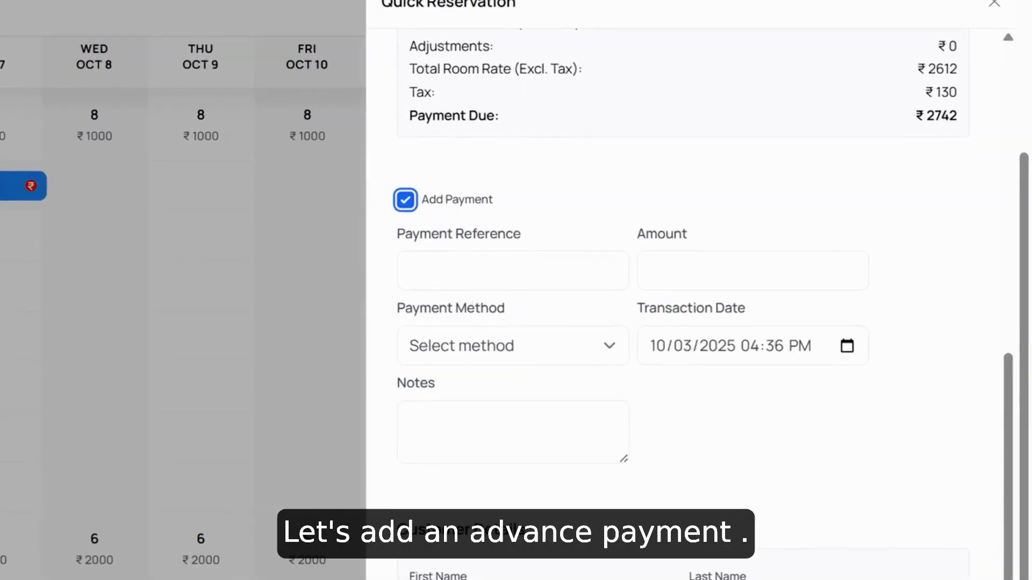
key(Tab)
text(advance)
click(516, 319)
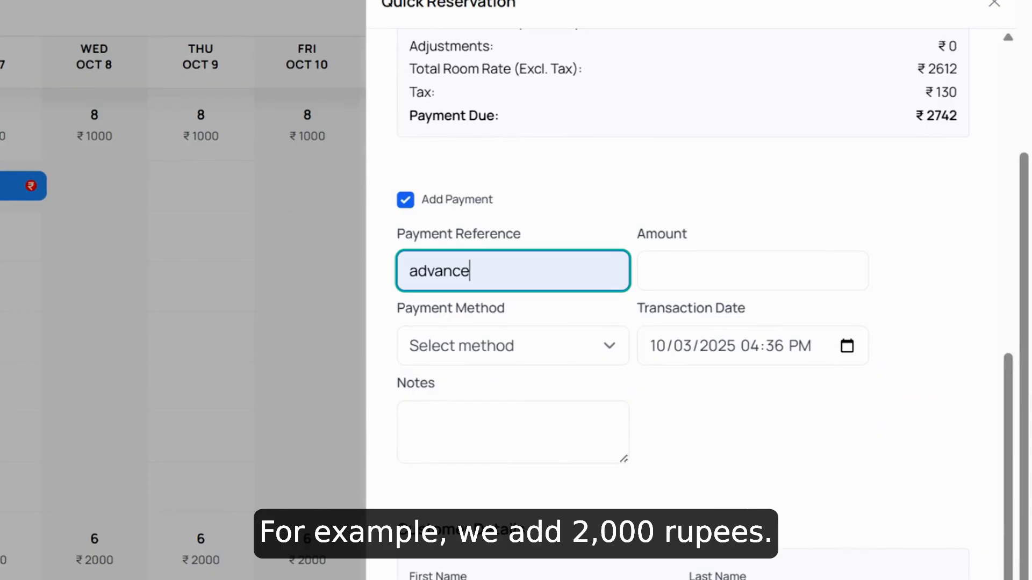
click(710, 271)
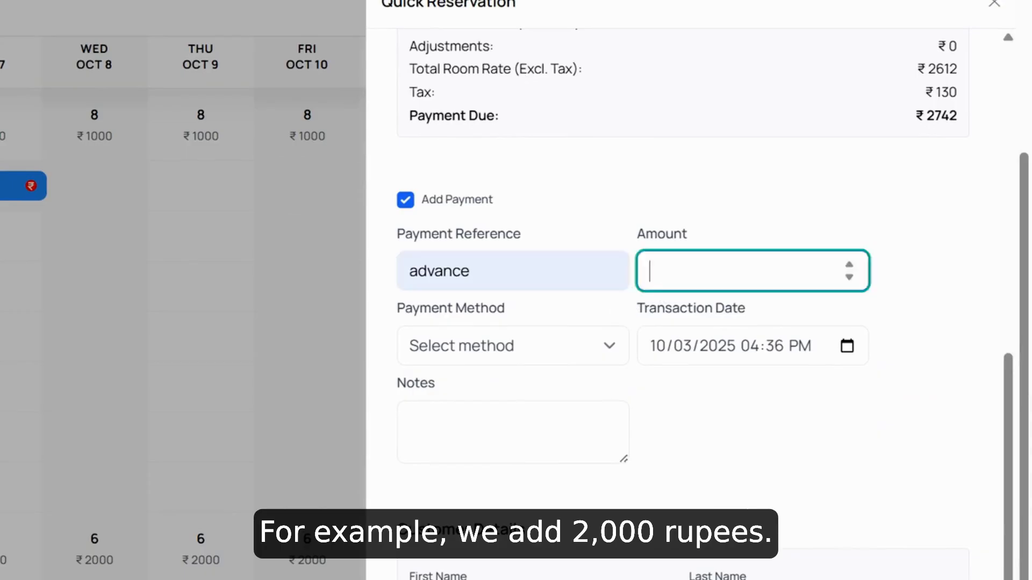
text(-)
key(BackSpace)
text(2000)
click(542, 354)
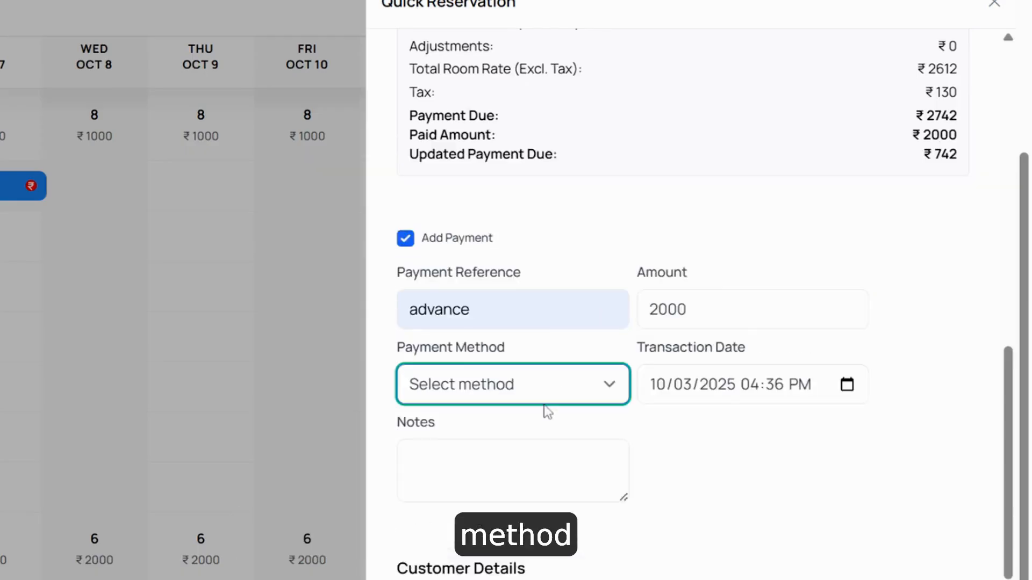
click(543, 457)
Enter the customer's first name, mobile number and e-mail address in the customer details of the reservation
scroll(542, 440, down, 3)
click(681, 294)
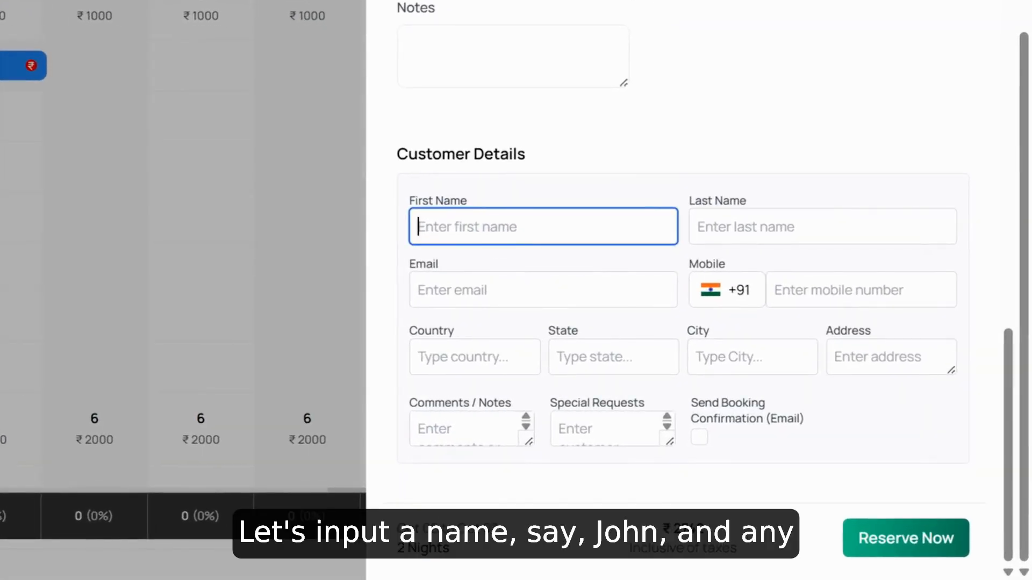
text(johns)
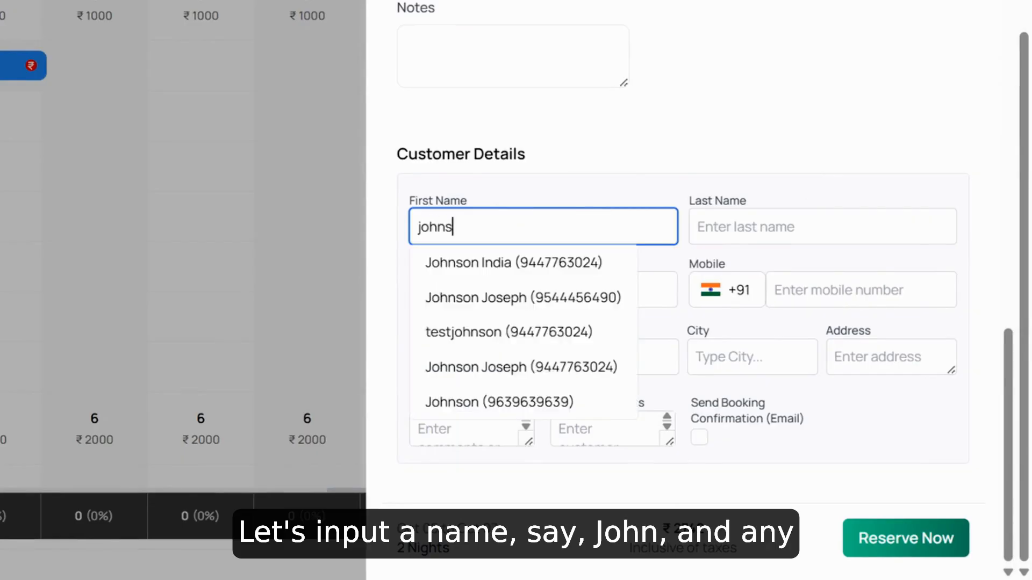
key(Tab)
click(856, 291)
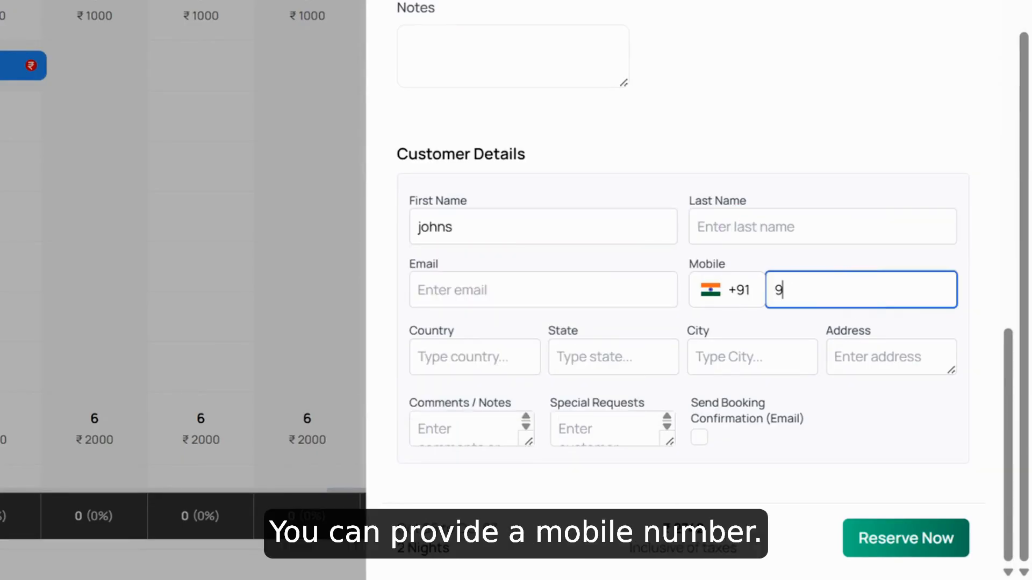
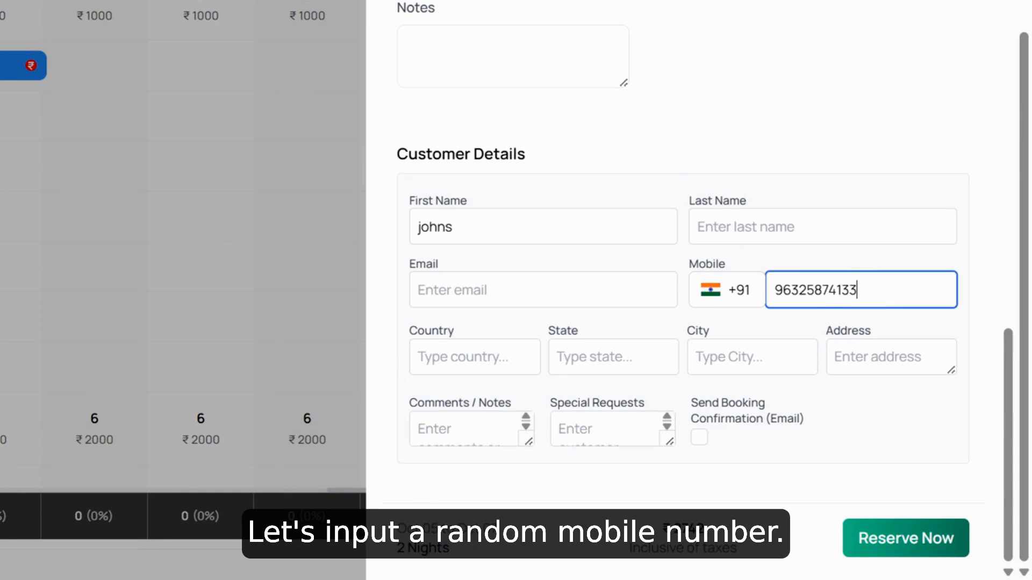
click(582, 294)
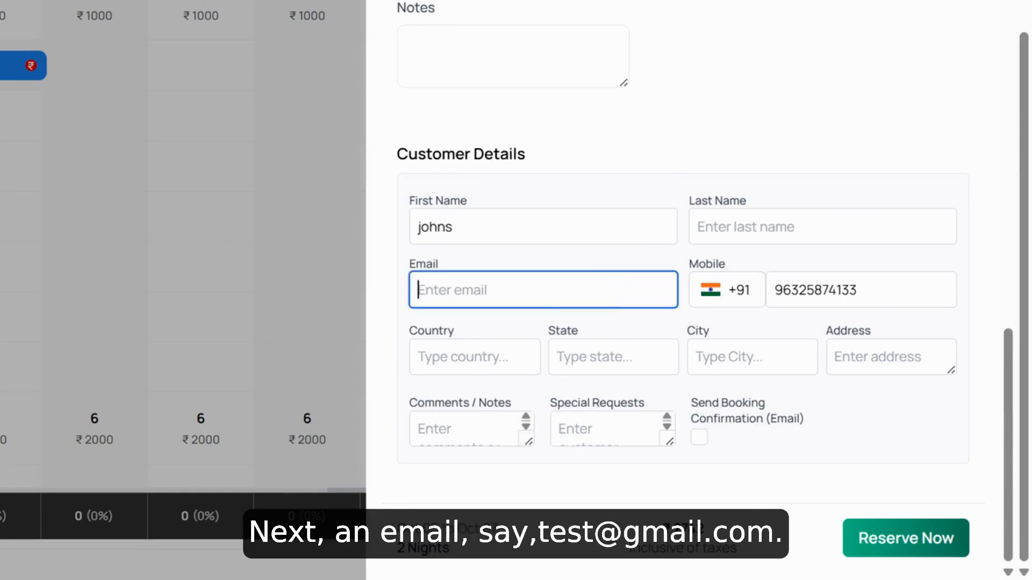
text(test@gmail.com)
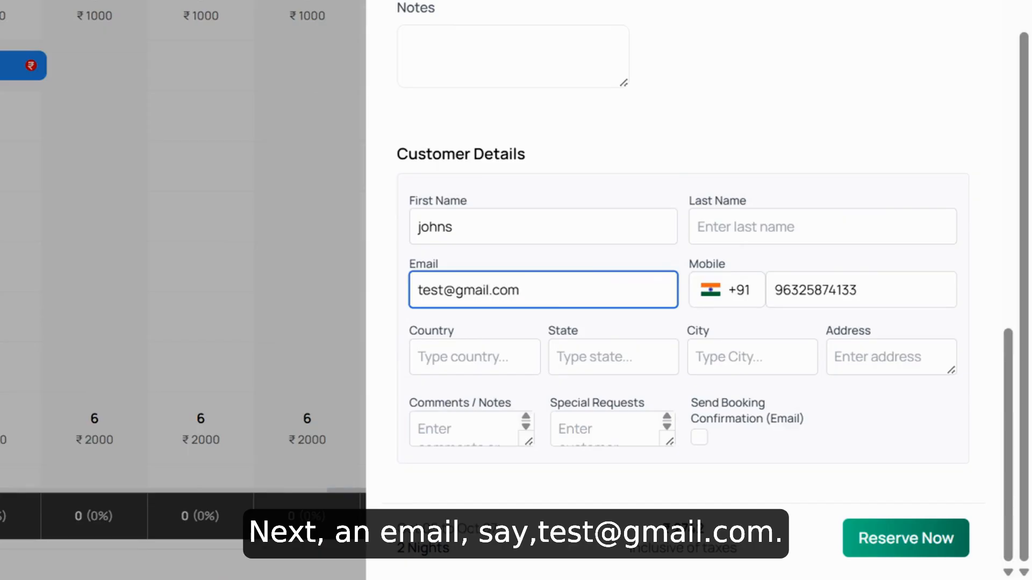
Set the customer's country to "india" and state to "kerala", and enable sending the booking confirmation by e-mail
click(474, 357)
text(india)
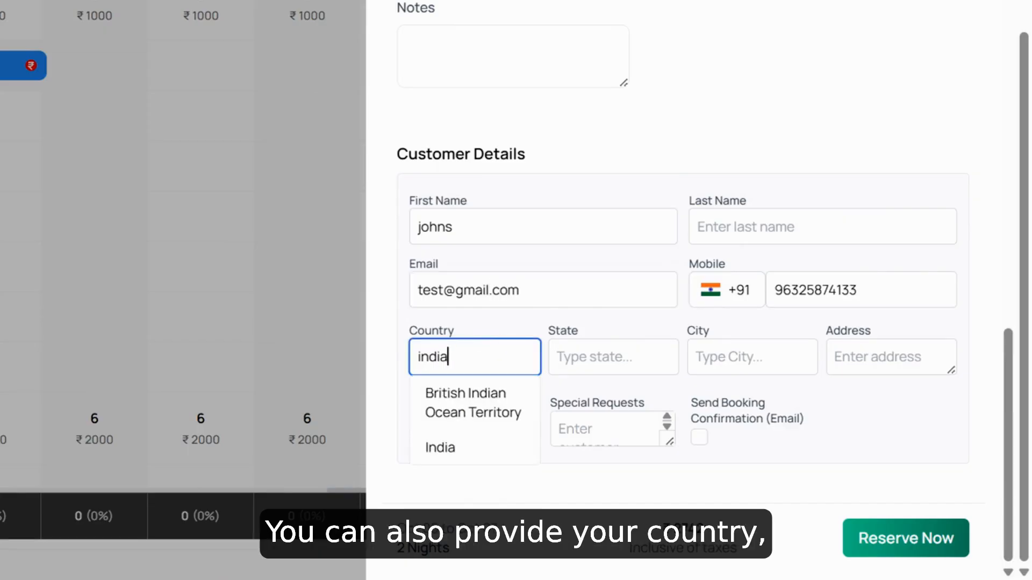
click(613, 356)
text(kerala)
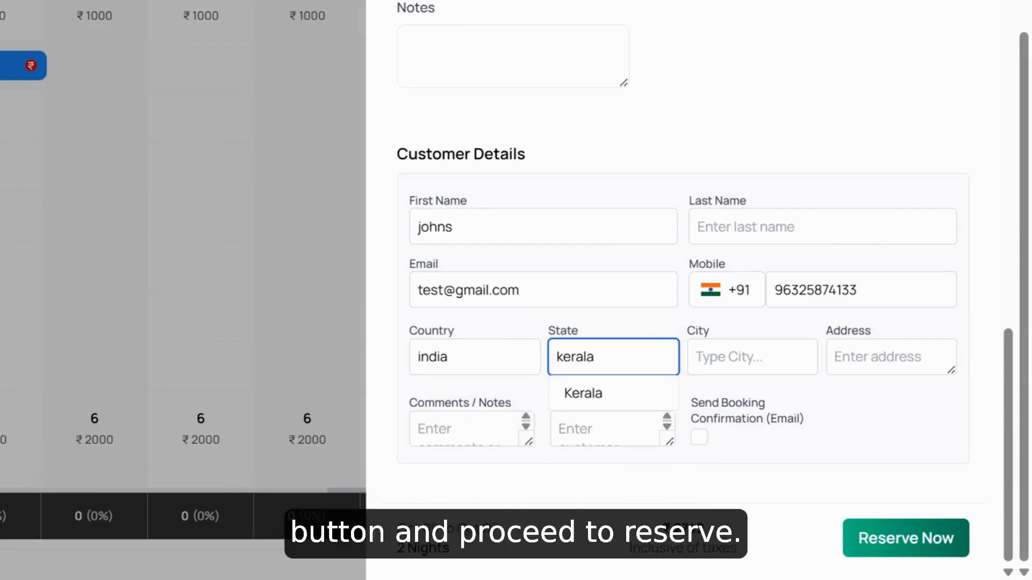
click(698, 437)
Shorten the customer's mobile number to 10 digits, reserve the booking, and return to the Stay Calendar
click(916, 547)
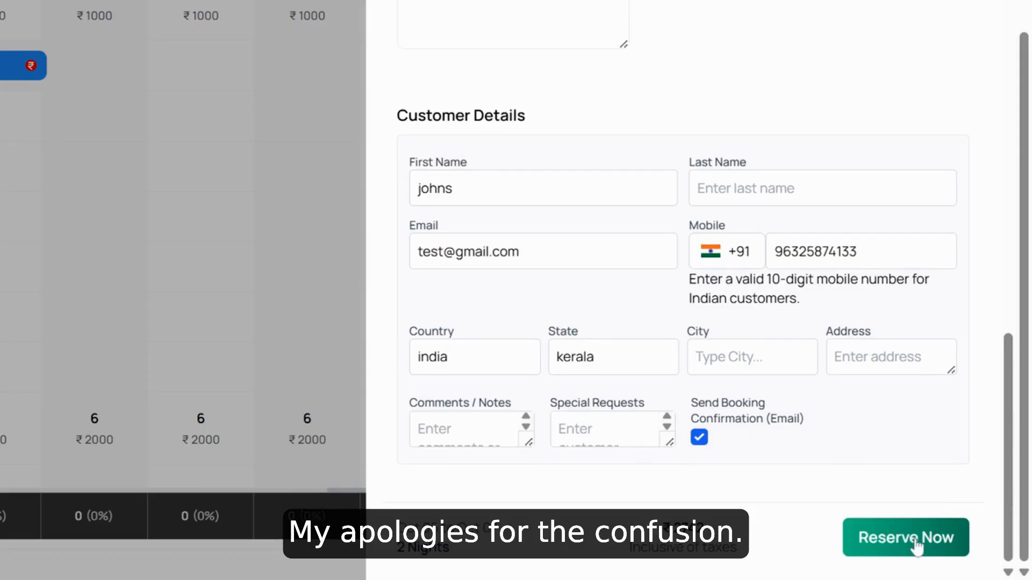
click(870, 249)
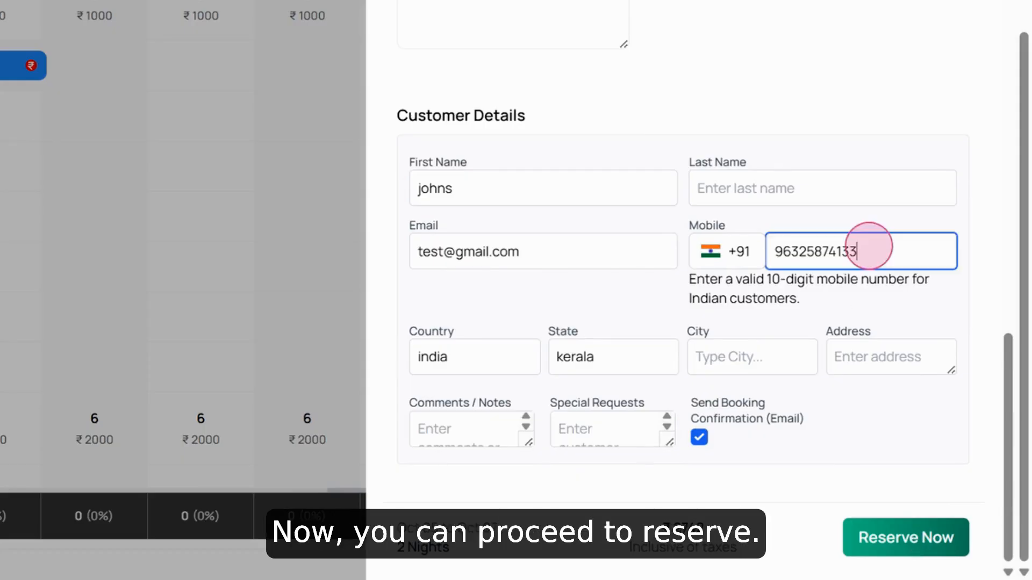
key(BackSpace)
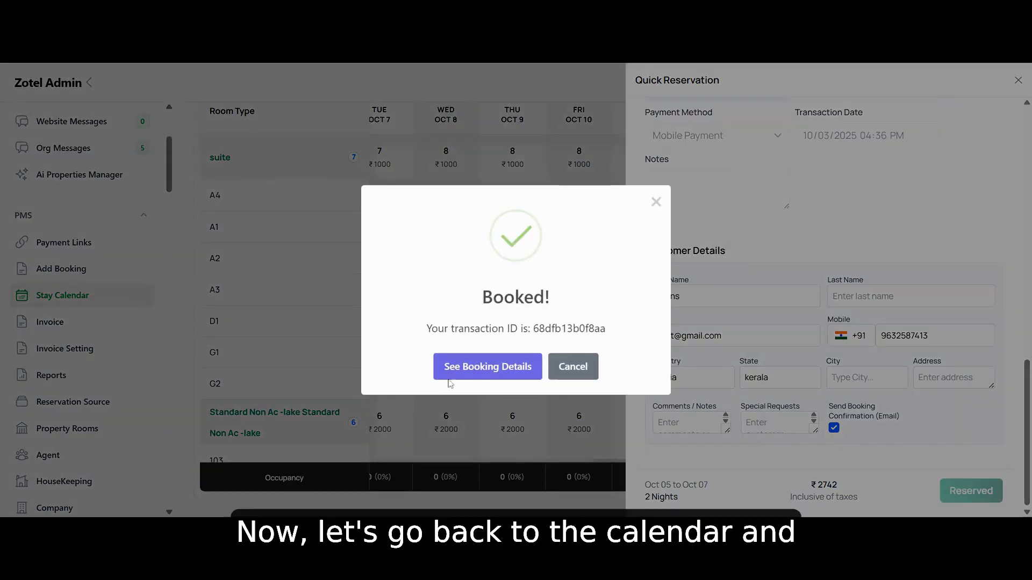
click(660, 200)
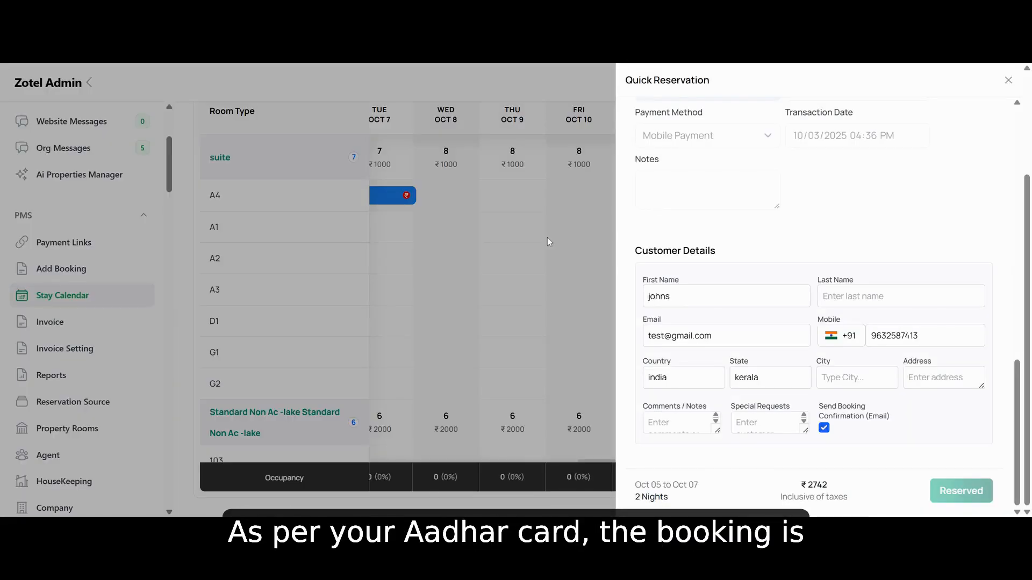
click(1006, 78)
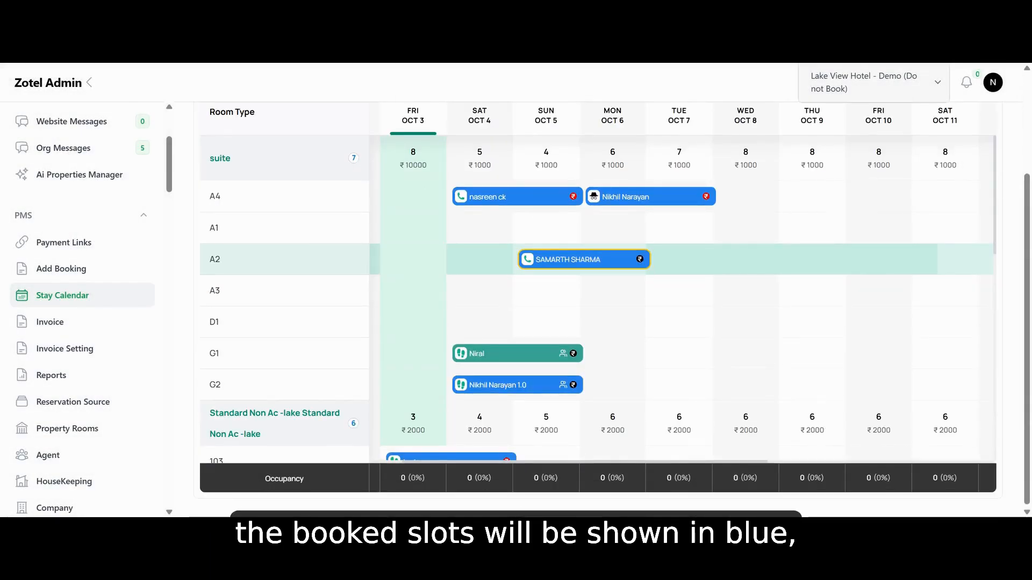
Expand the calendar's full status legend and open the booking in room A2 to review its details
scroll(684, 178, up, 2)
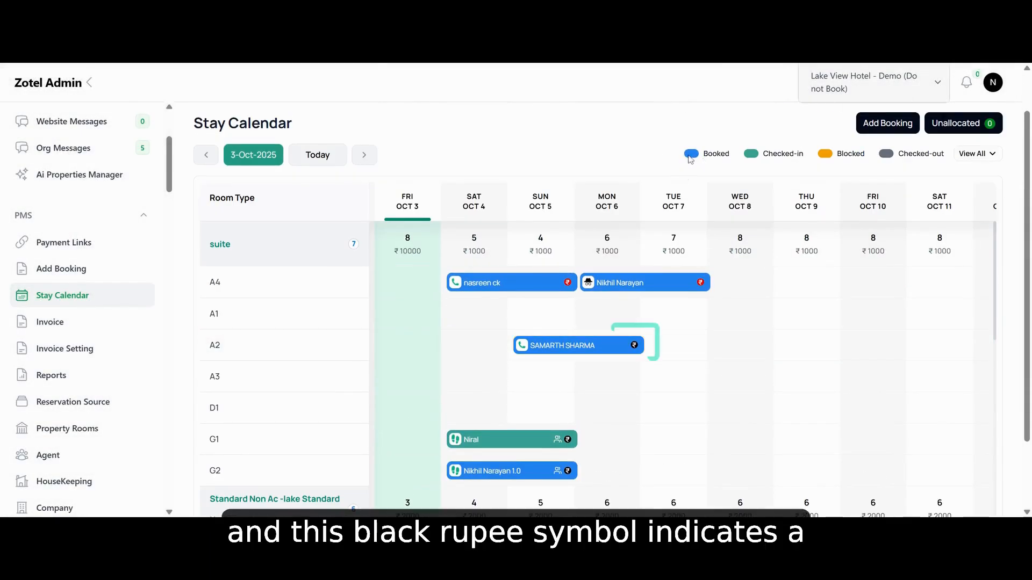
click(968, 155)
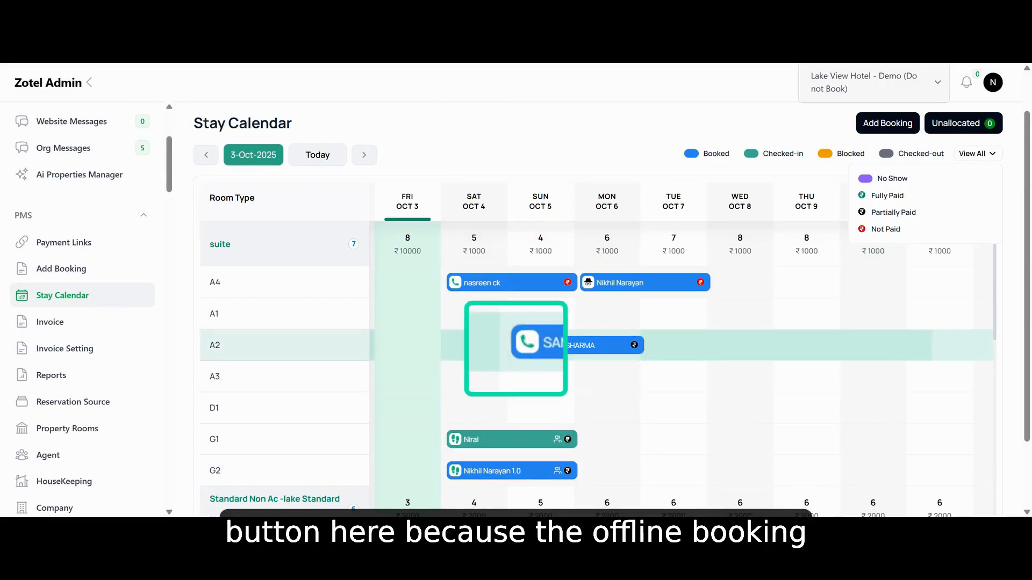
click(525, 353)
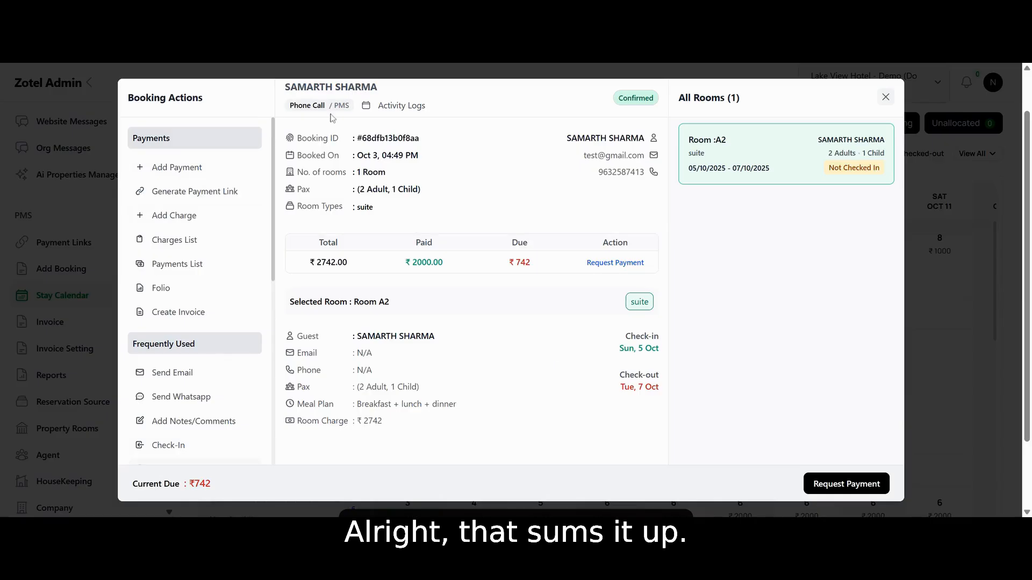
click(885, 97)
click(591, 348)
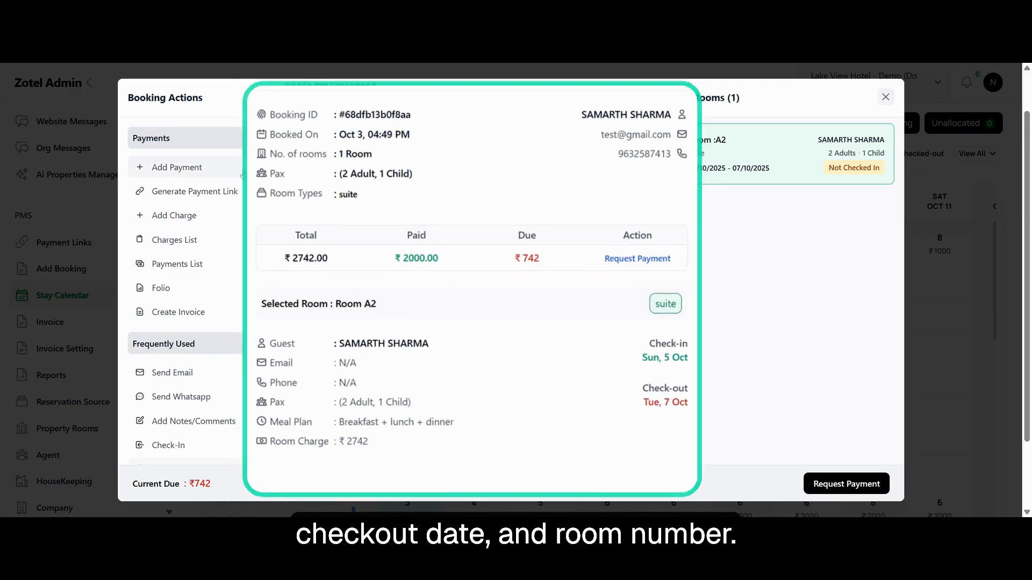
scroll(190, 291, down, 5)
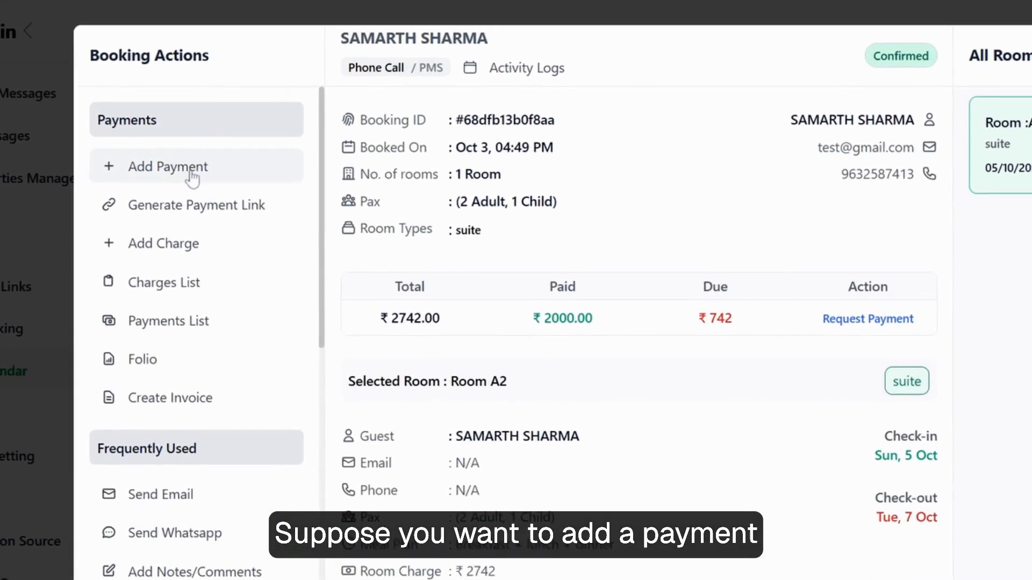
Add a Bank Transfer payment to the room A2 booking with reference "balance" and amount 742
click(189, 170)
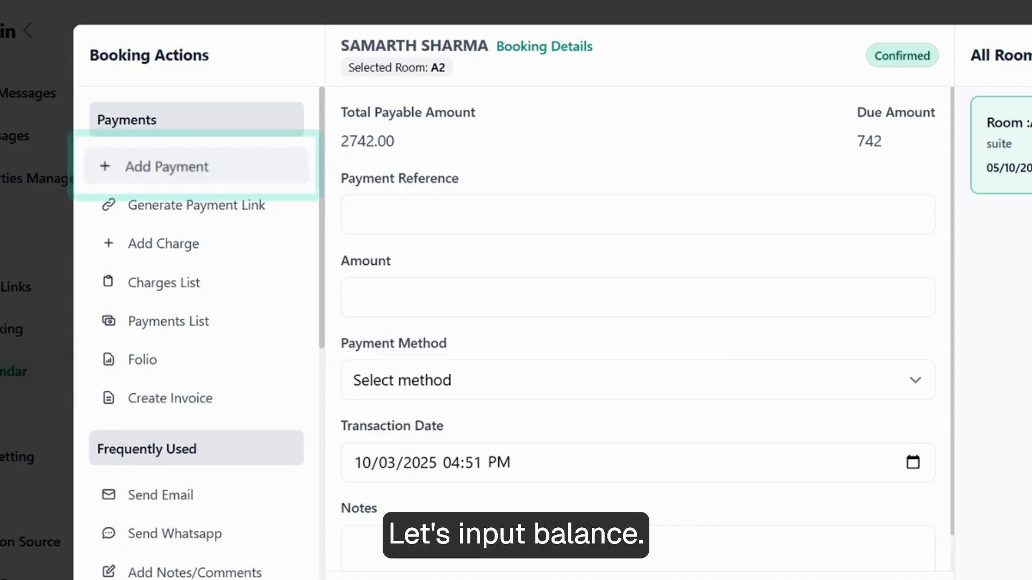
click(429, 216)
text(balancee)
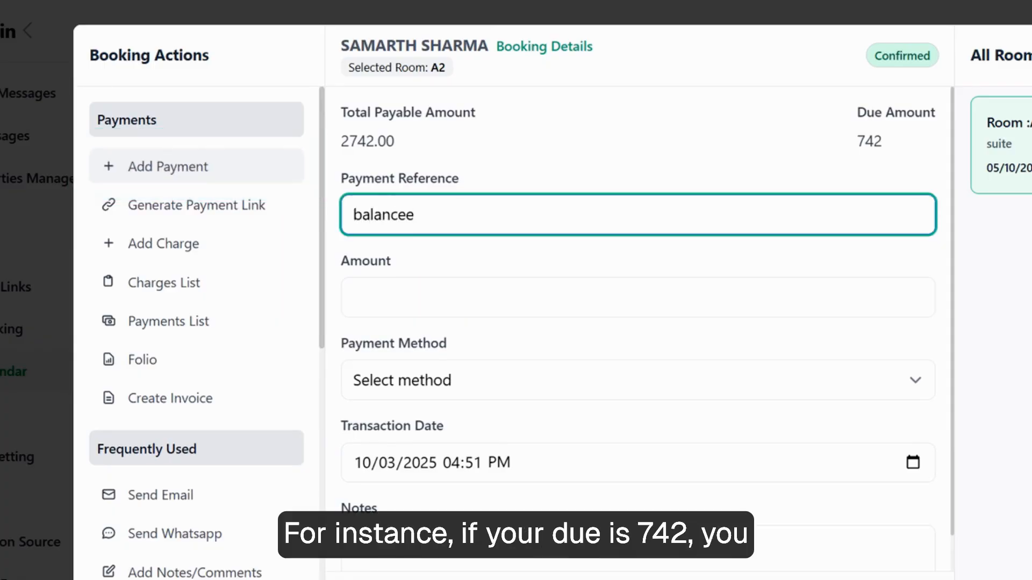
click(405, 301)
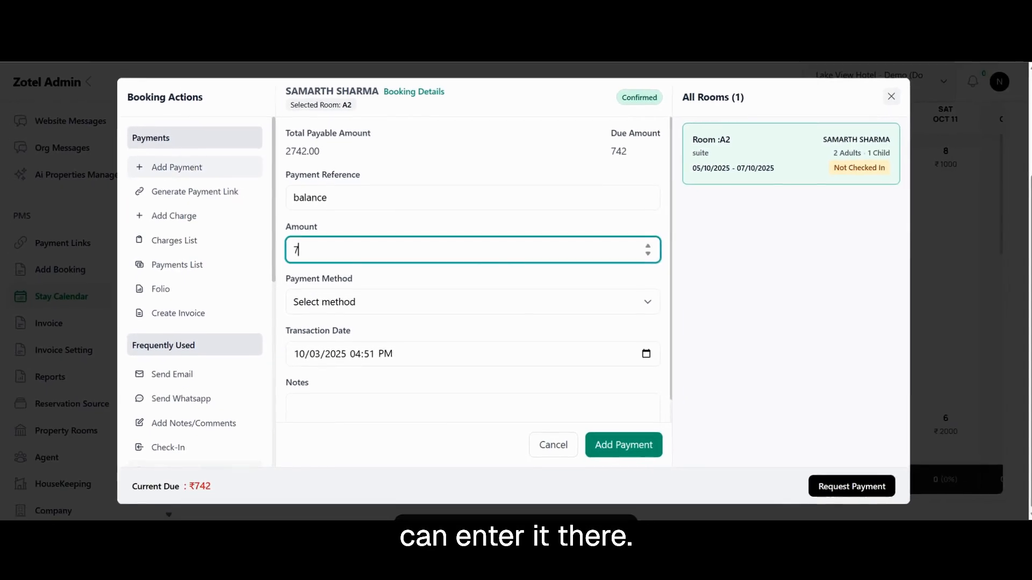
text(742)
click(363, 299)
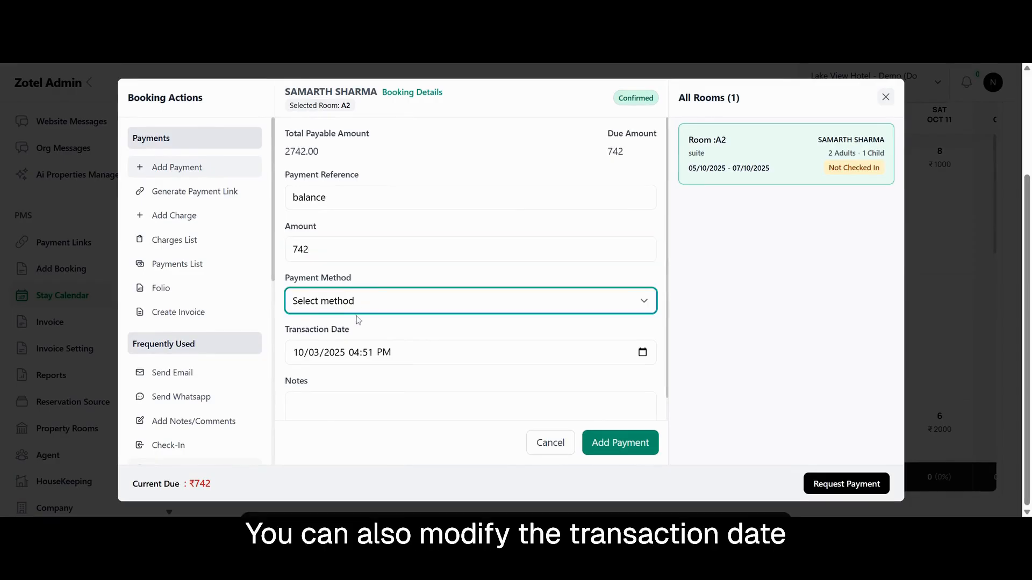
click(357, 317)
scroll(436, 332, down, 1)
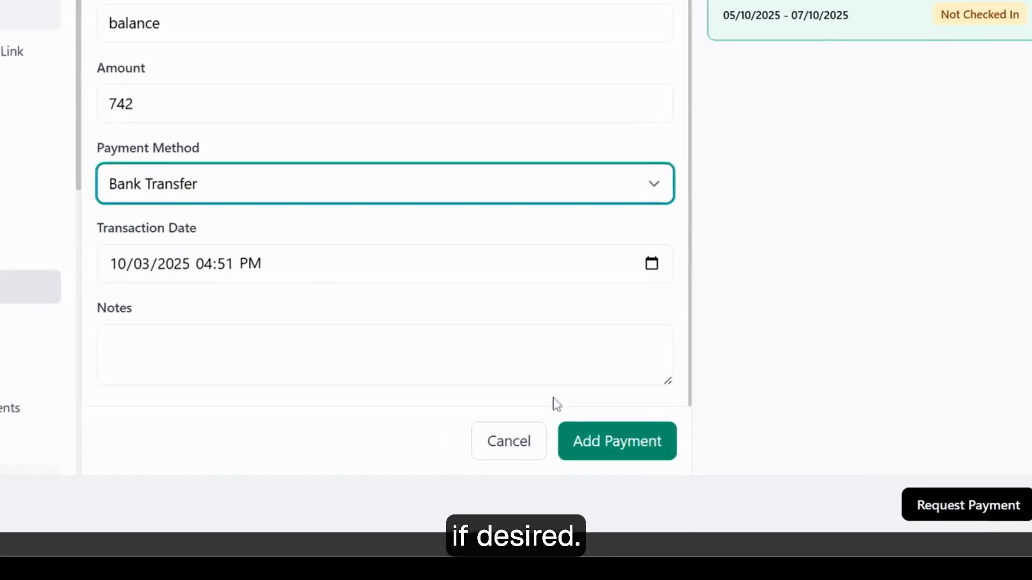
click(620, 454)
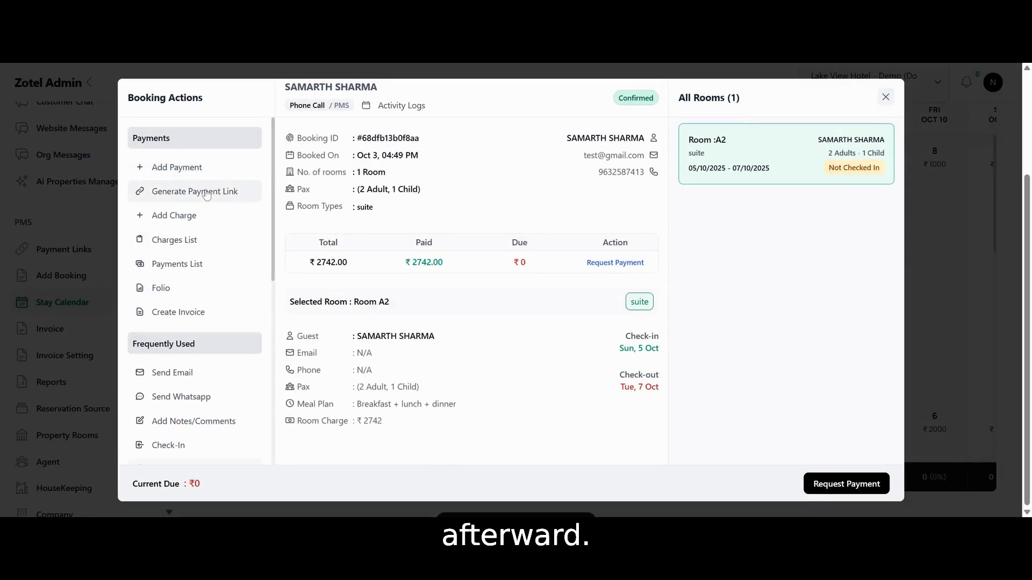
Examine the amount and notes fields of the booking's payment link form
click(207, 193)
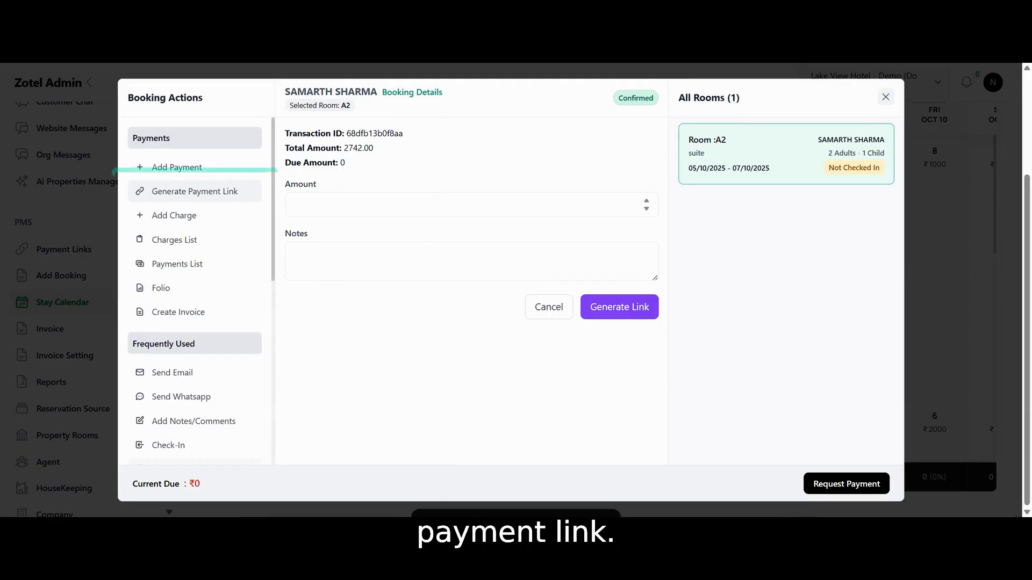
click(354, 203)
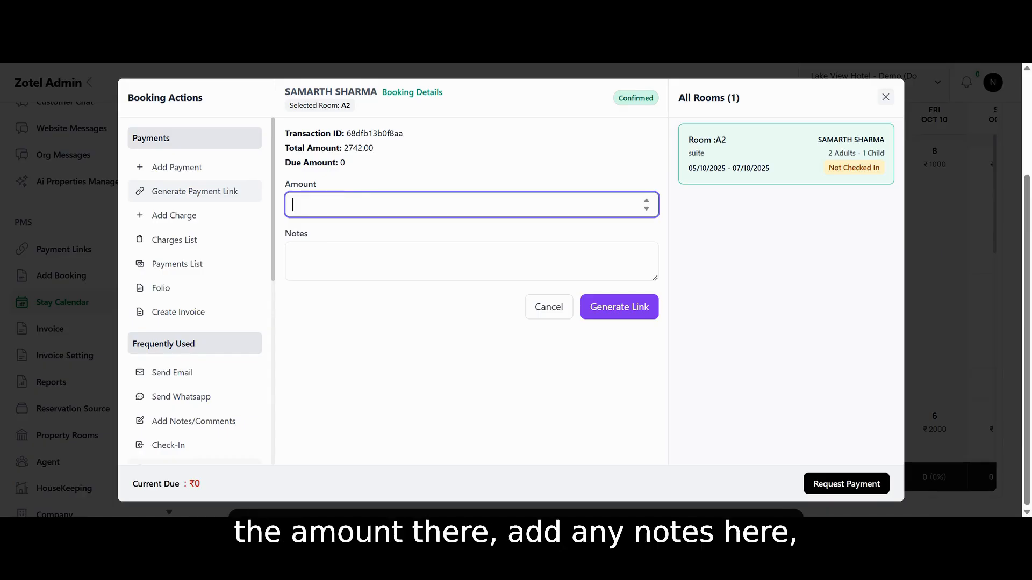
click(359, 259)
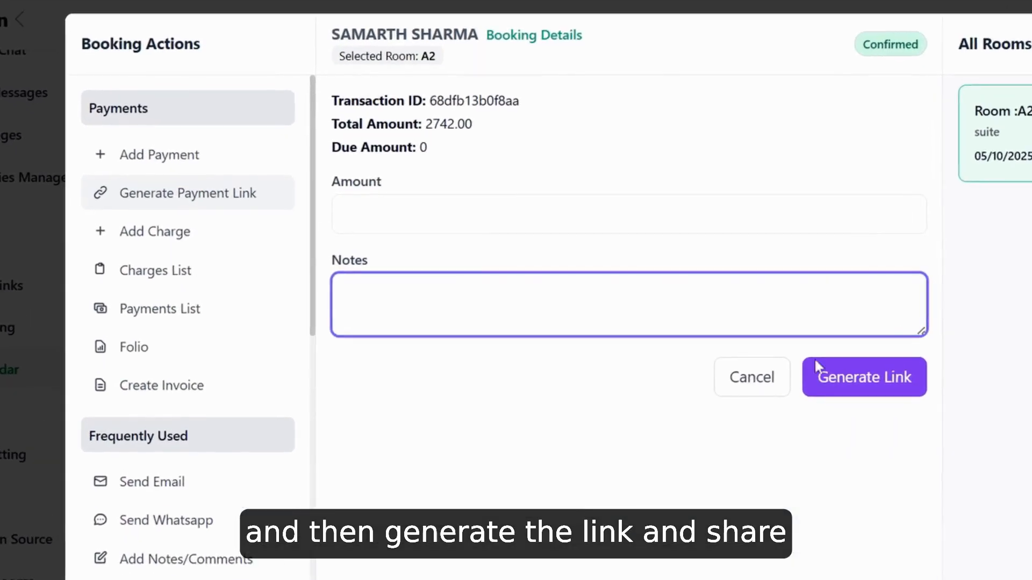
Add a Services charge to the booking for item "xyz" with quantity 10 and unit price 50
click(178, 233)
click(483, 138)
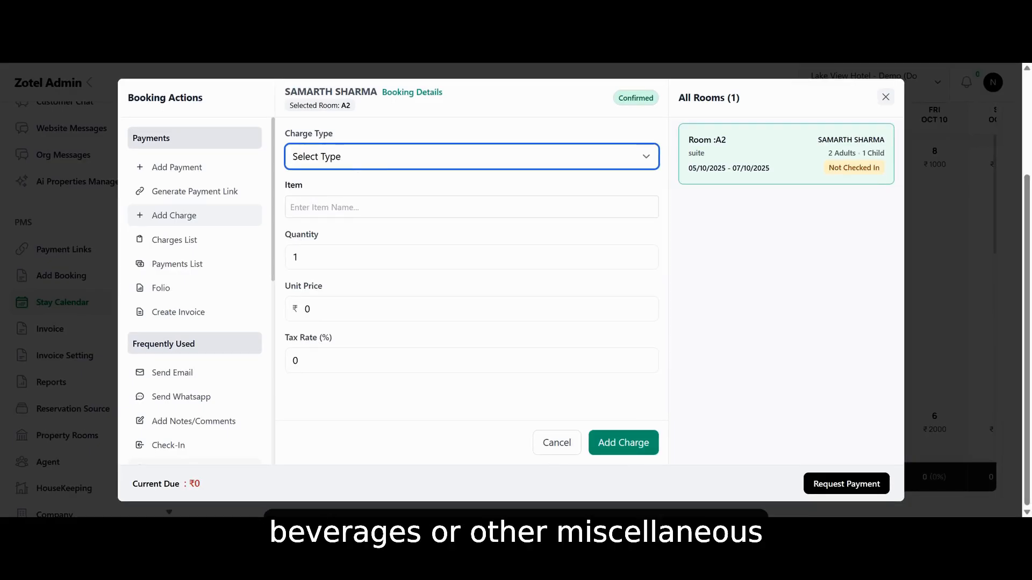
click(320, 203)
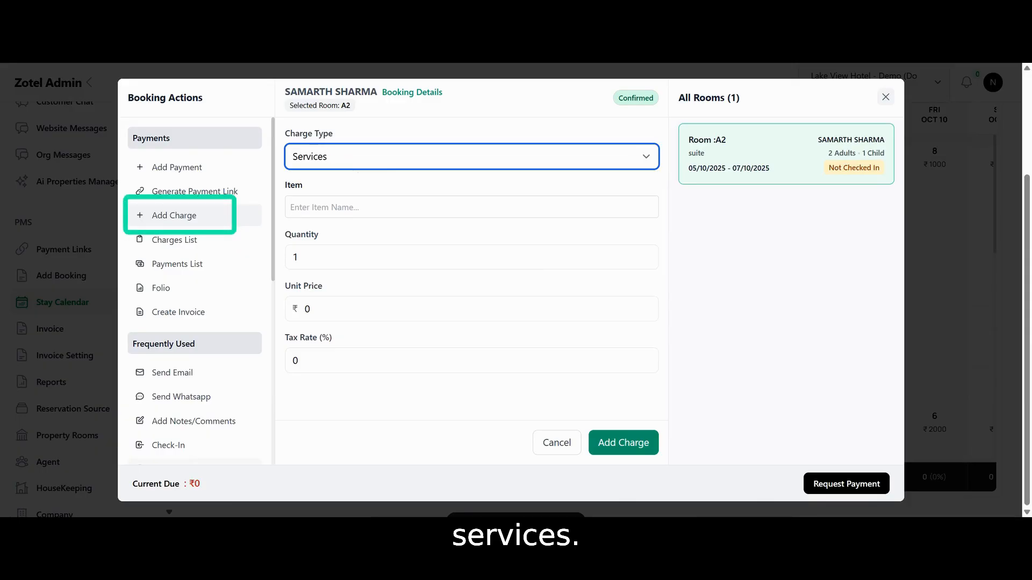
click(320, 205)
text(xyz)
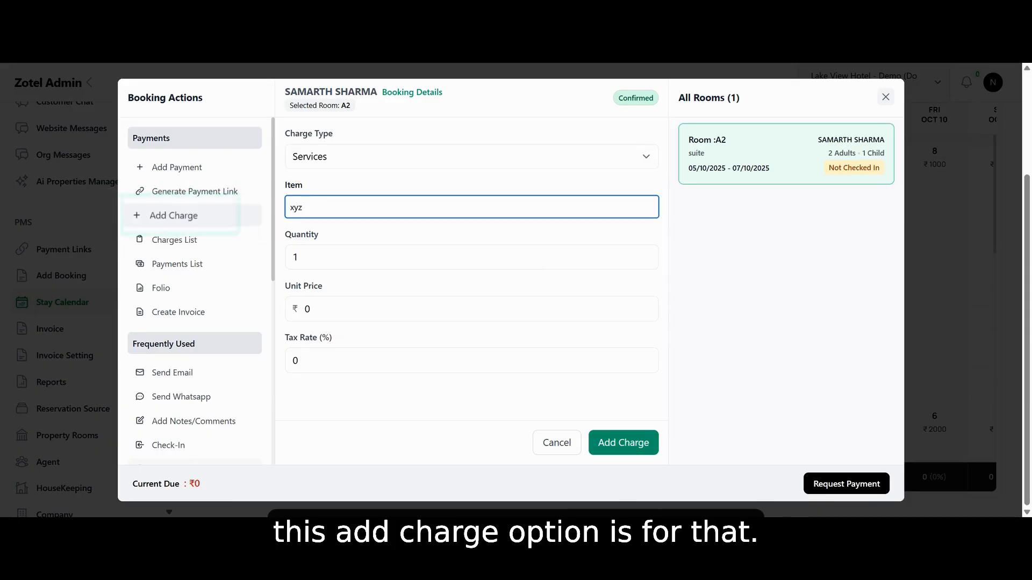
click(317, 257)
text(0)
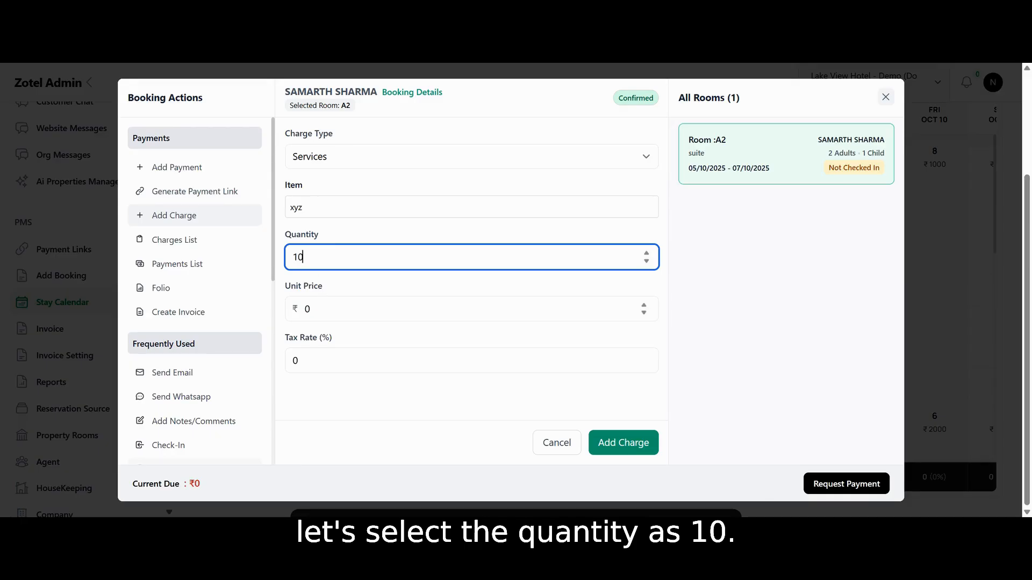
click(320, 308)
key(BackSpace)
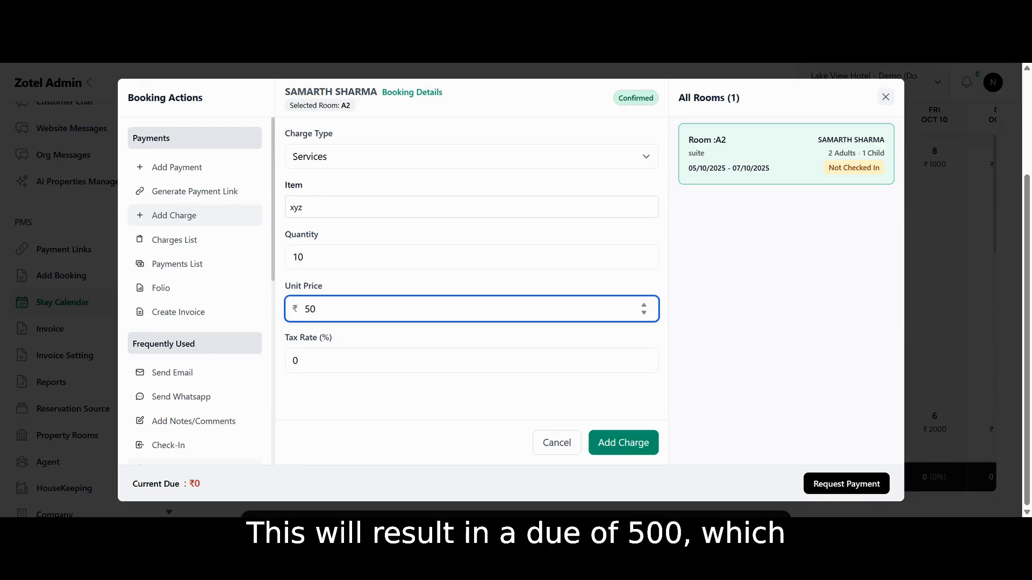
click(612, 453)
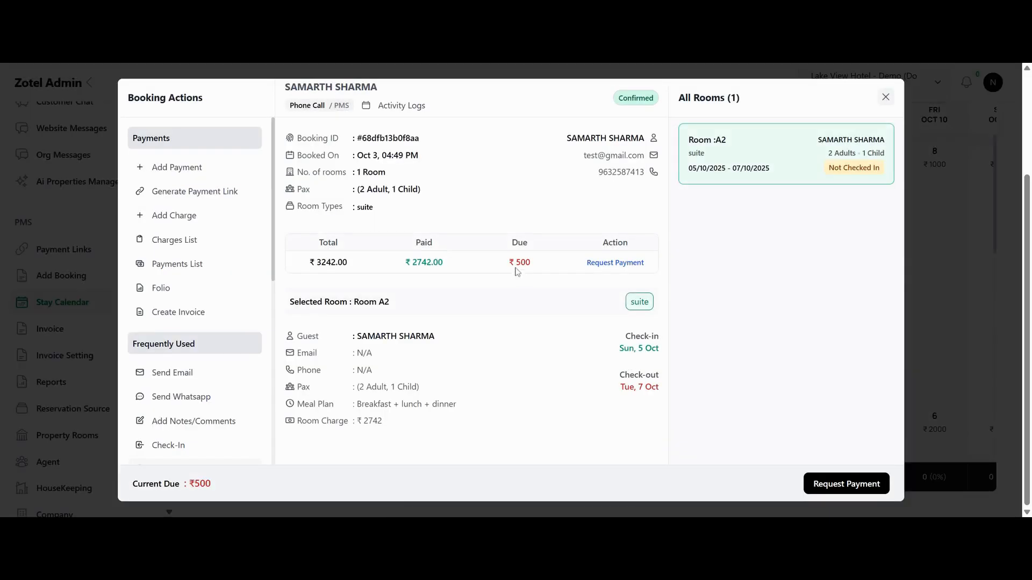
Generate a payment link for an amount of 500 on the room A2 booking
click(191, 201)
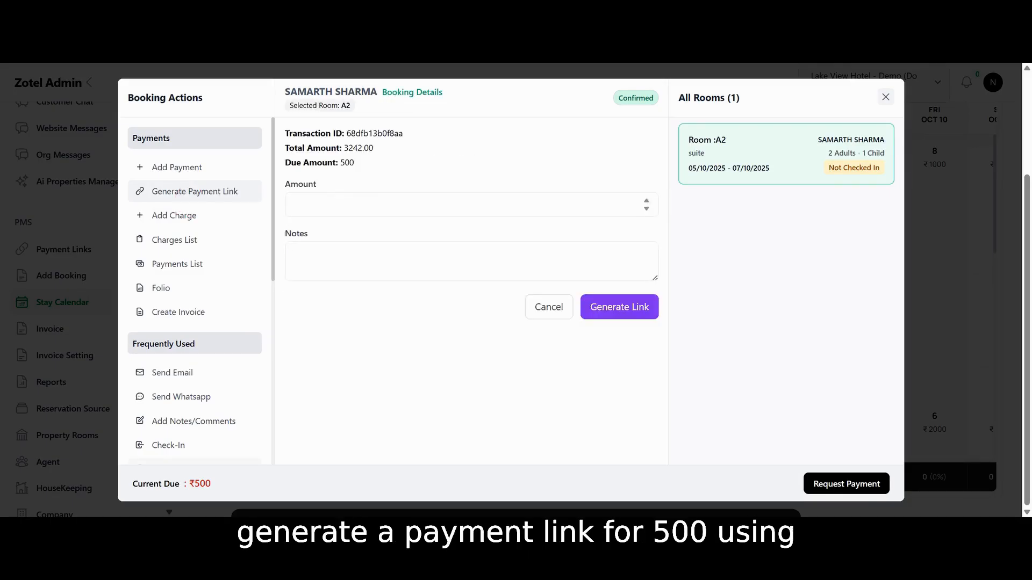
click(319, 203)
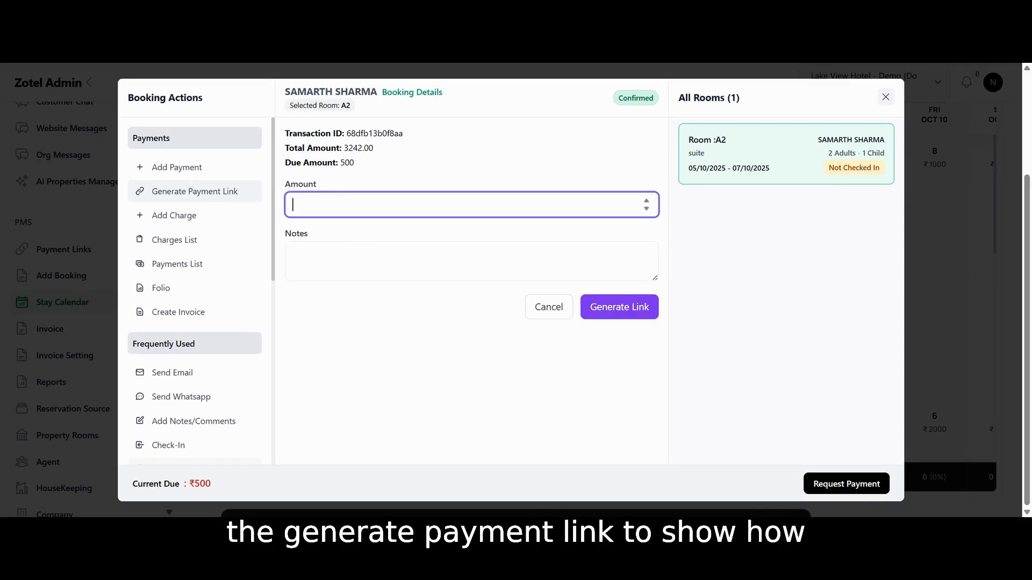
text(500)
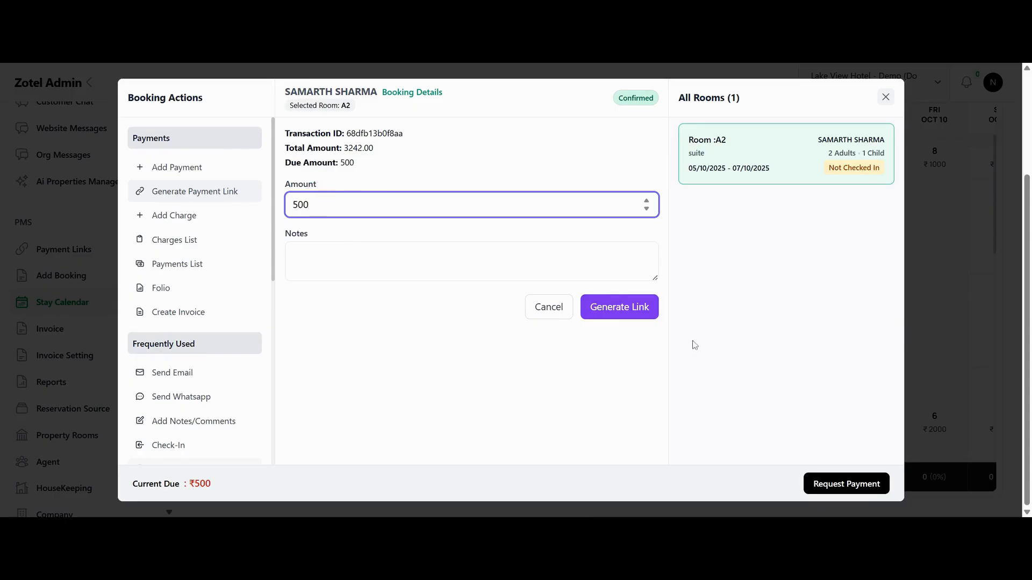
click(617, 312)
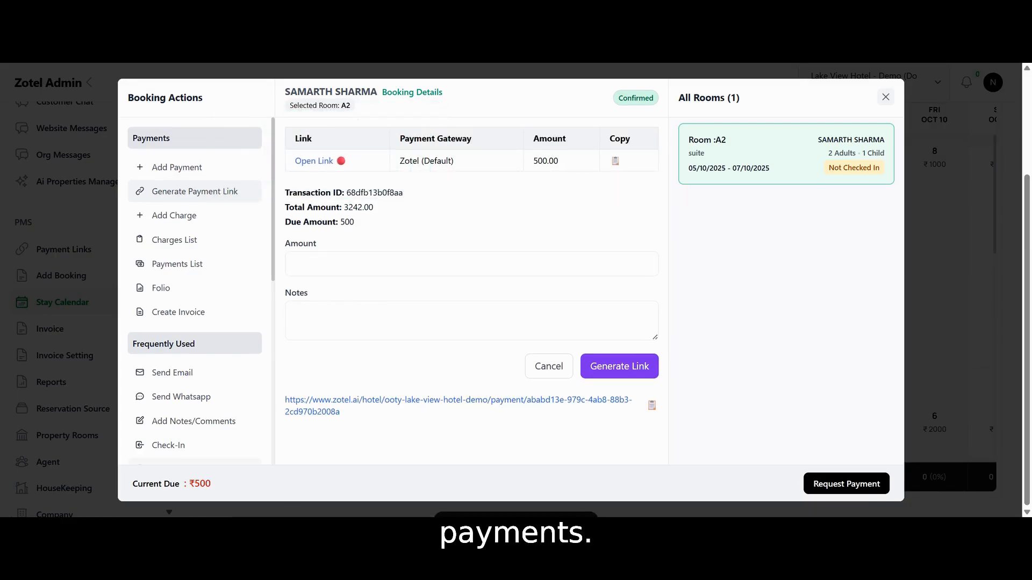
Review the room A2 charges list and the booking's payment history down to its payment summary
click(206, 240)
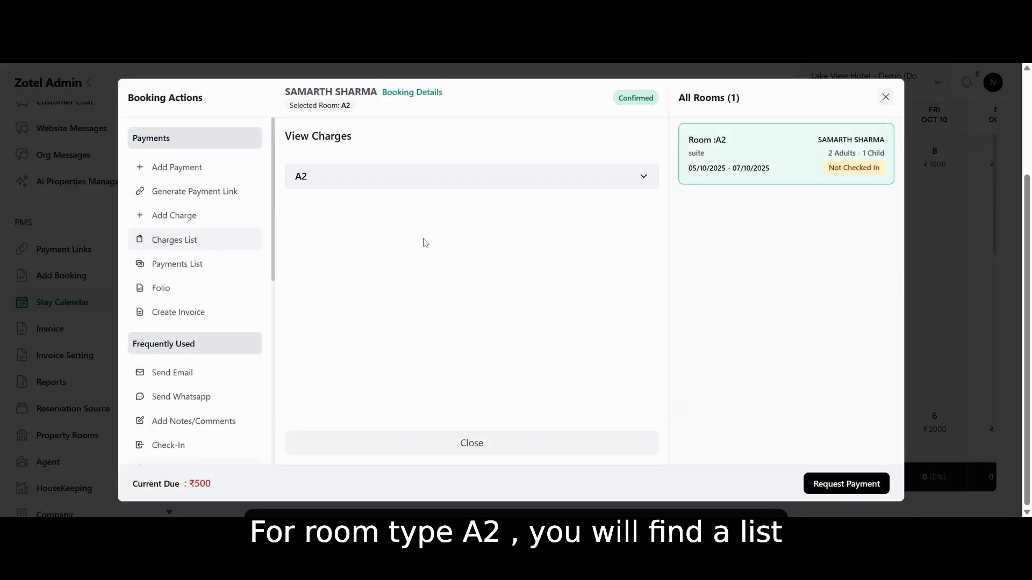
click(385, 182)
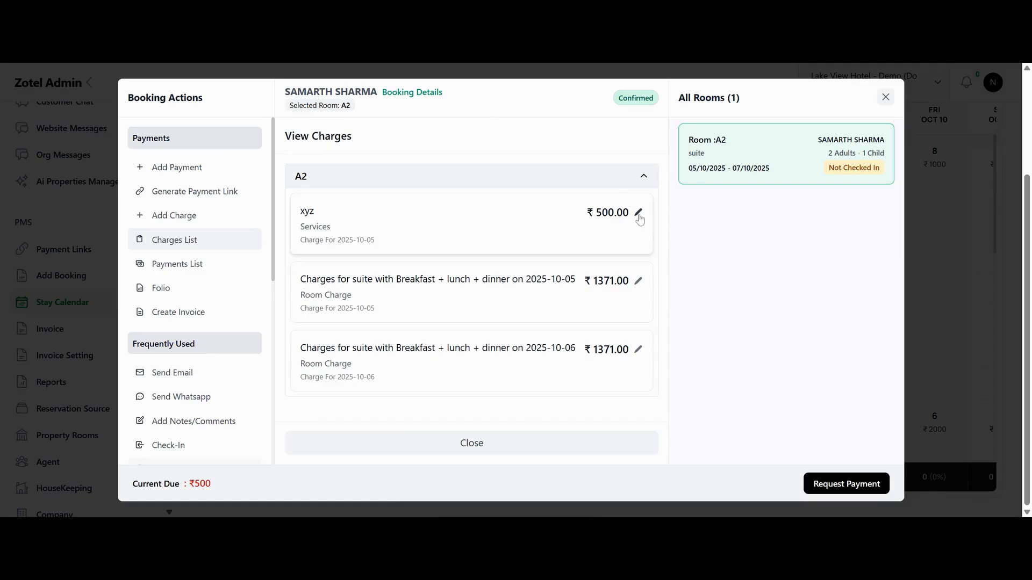
click(172, 263)
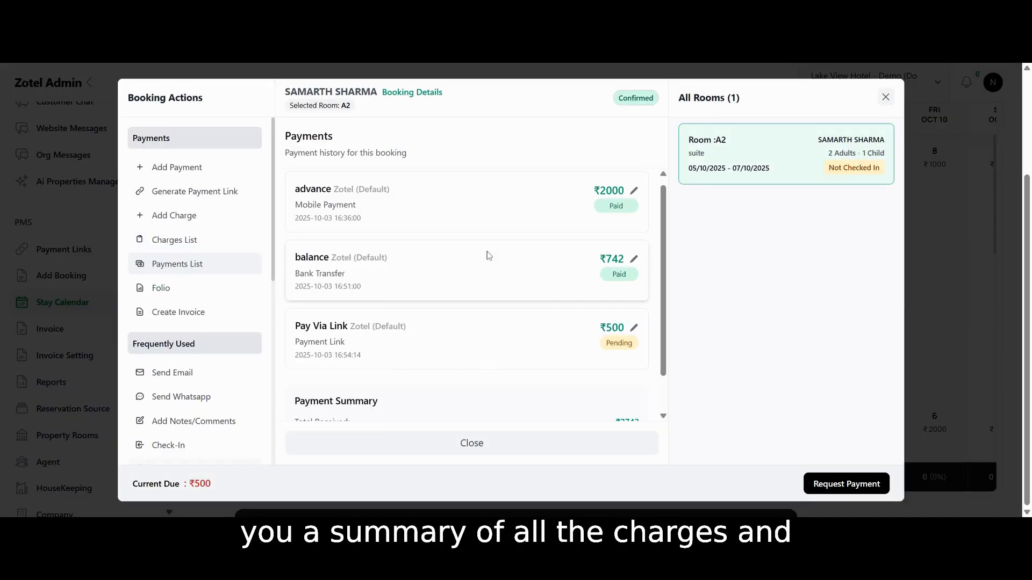
scroll(488, 255, down, 1)
scroll(488, 255, down, 1)
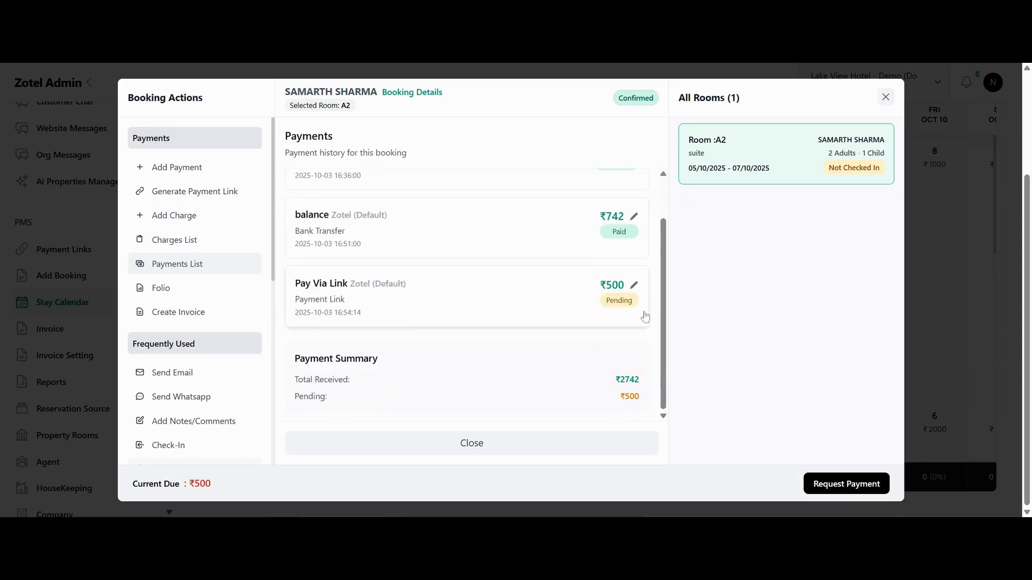
Examine the bill items and payments in the booking's folio
click(172, 290)
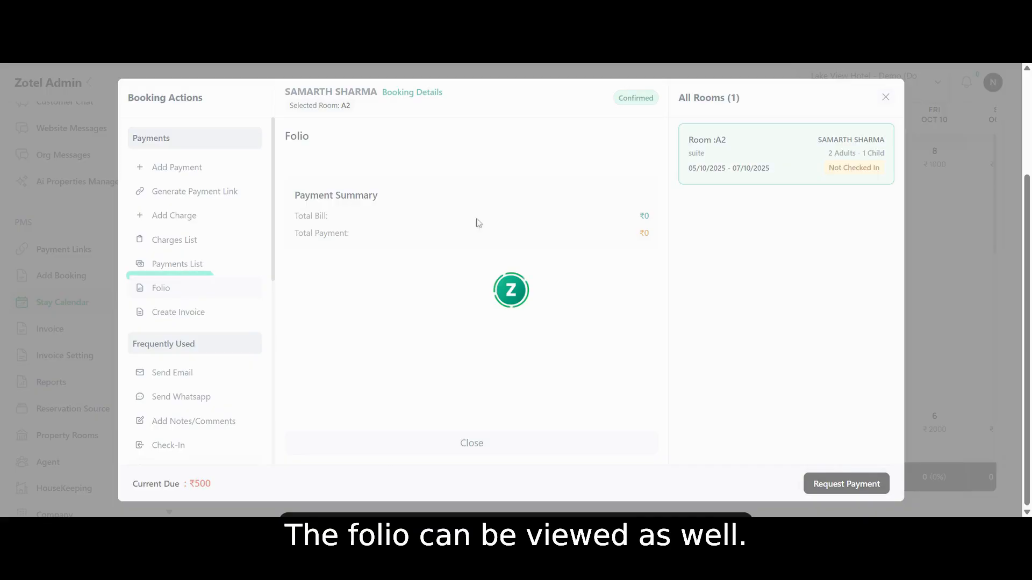
scroll(539, 235, down, 6)
scroll(539, 235, up, 6)
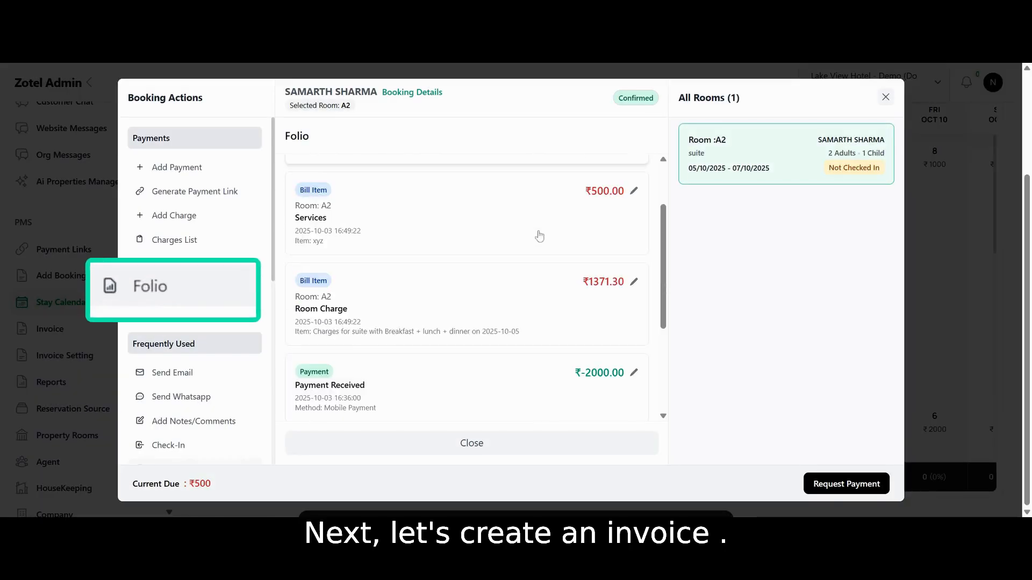
Create an invoice for the booking with the company billing state set to Kerala, and look through the generated invoice
click(177, 312)
scroll(511, 322, down, 5)
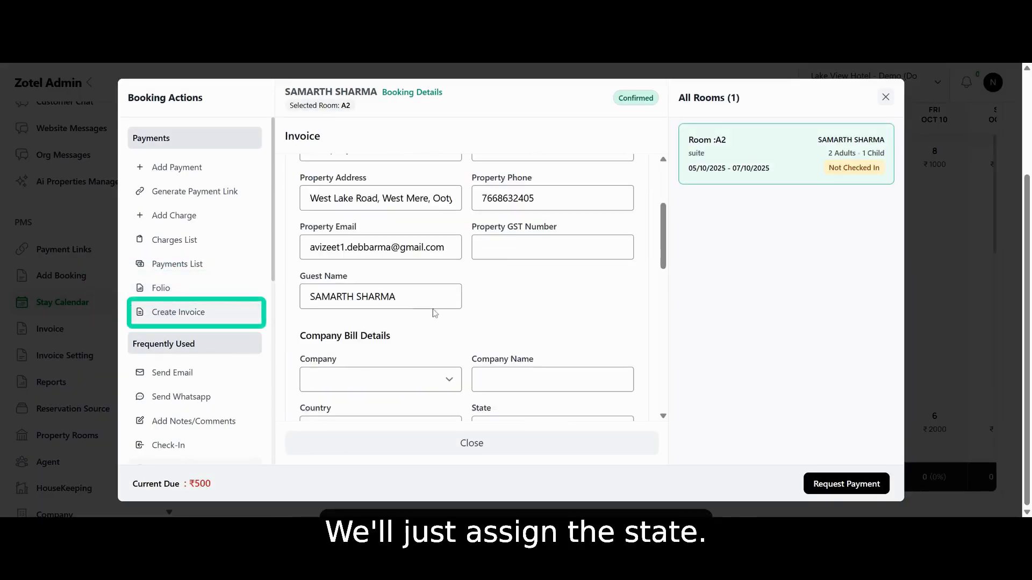
click(521, 335)
click(527, 297)
scroll(528, 299, down, 6)
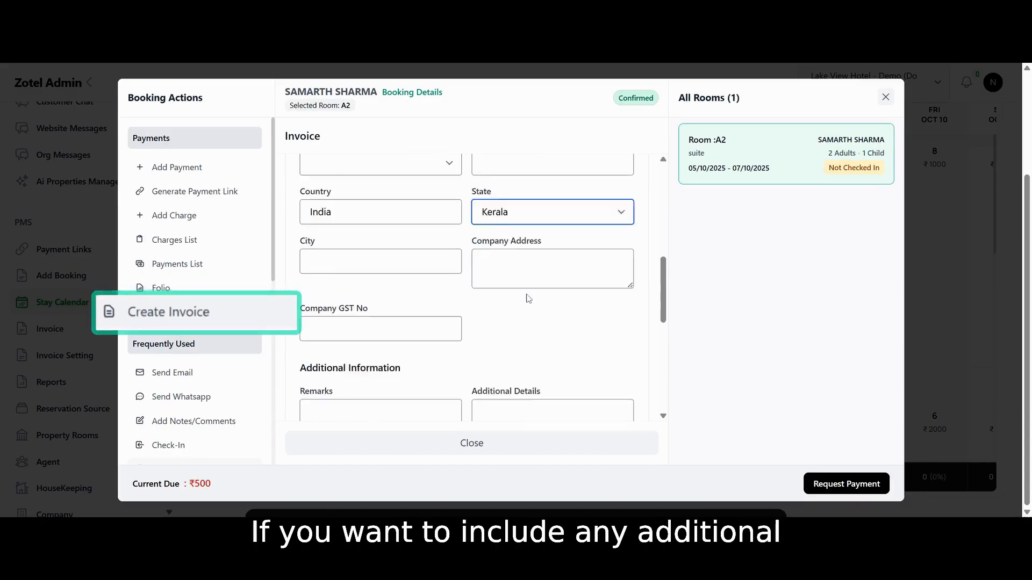
scroll(528, 299, down, 2)
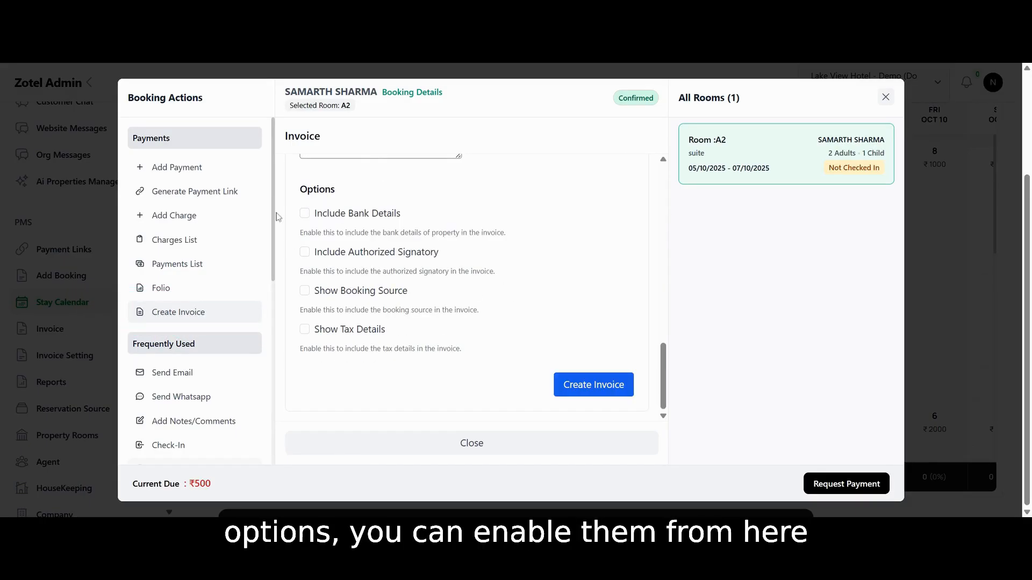
click(599, 384)
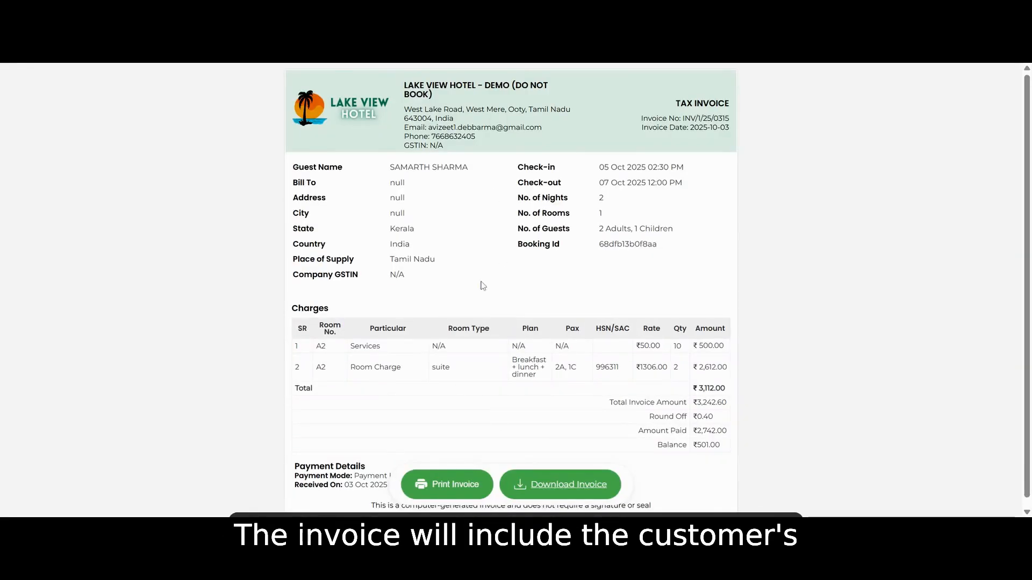
scroll(482, 285, down, 1)
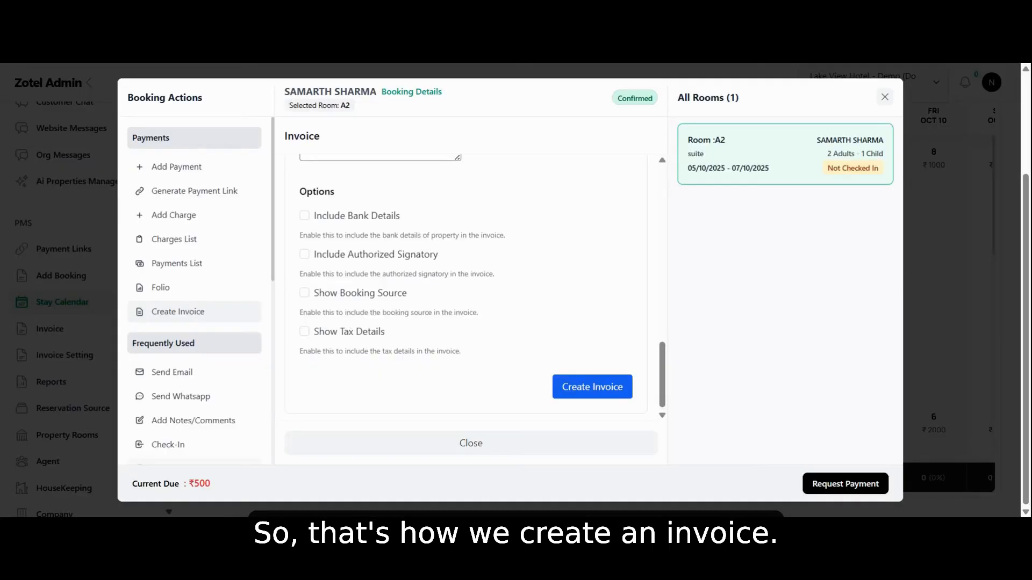
Add the comment "gfchgj" and the special request "jufui" to the booking and save them
scroll(205, 316, down, 2)
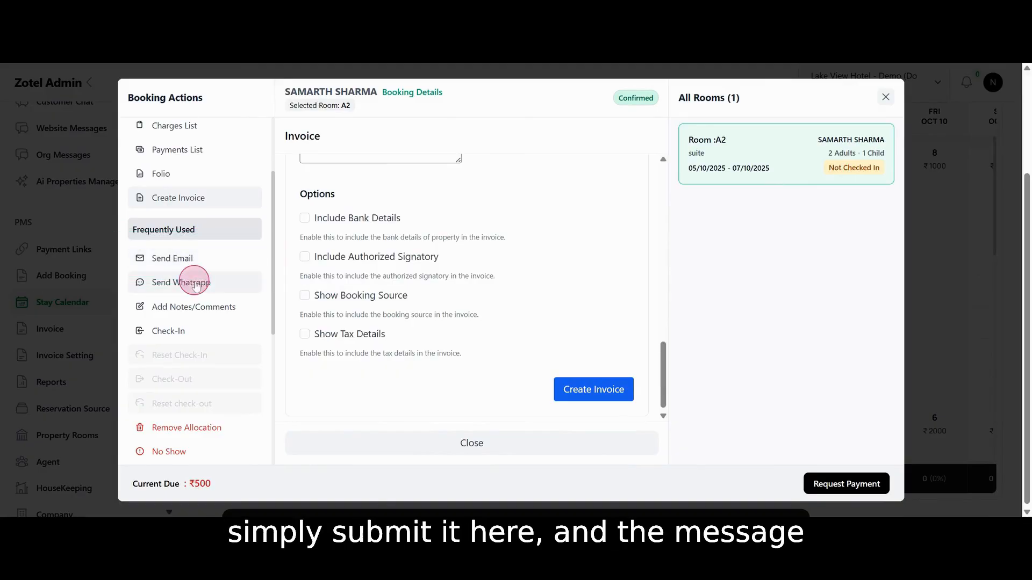
click(195, 283)
click(196, 307)
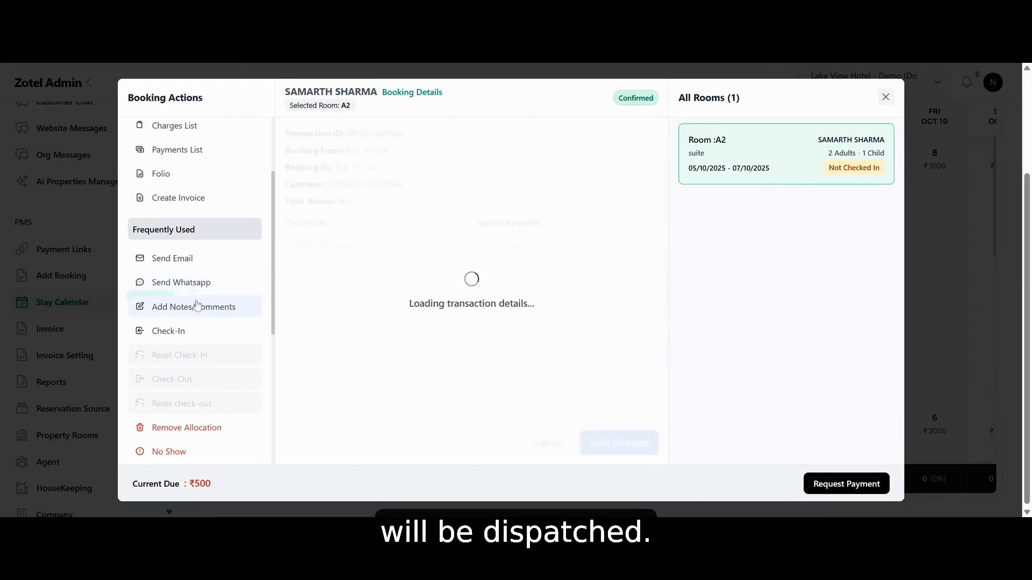
text(gfchgj)
click(530, 272)
text(jufui)
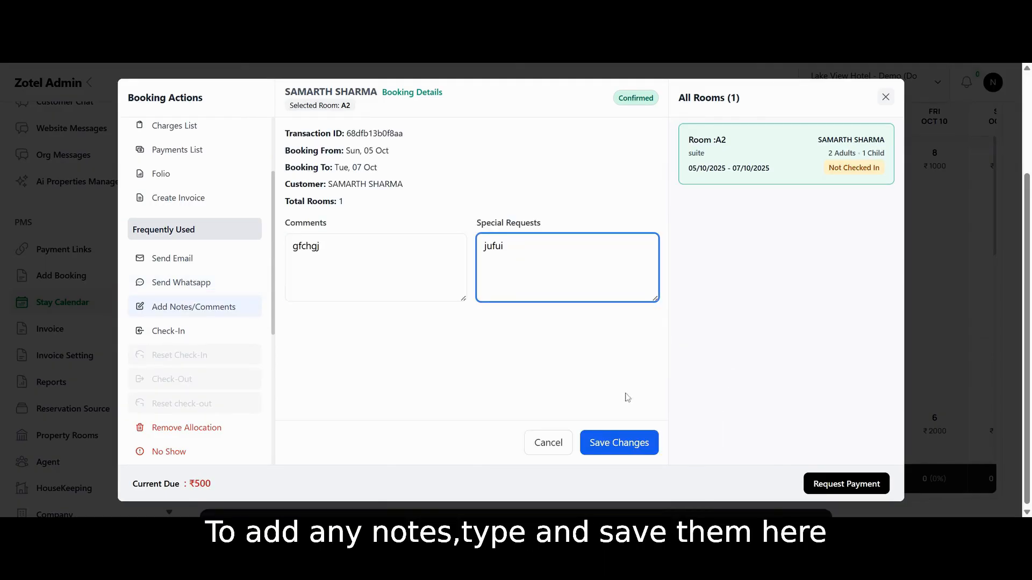
click(622, 442)
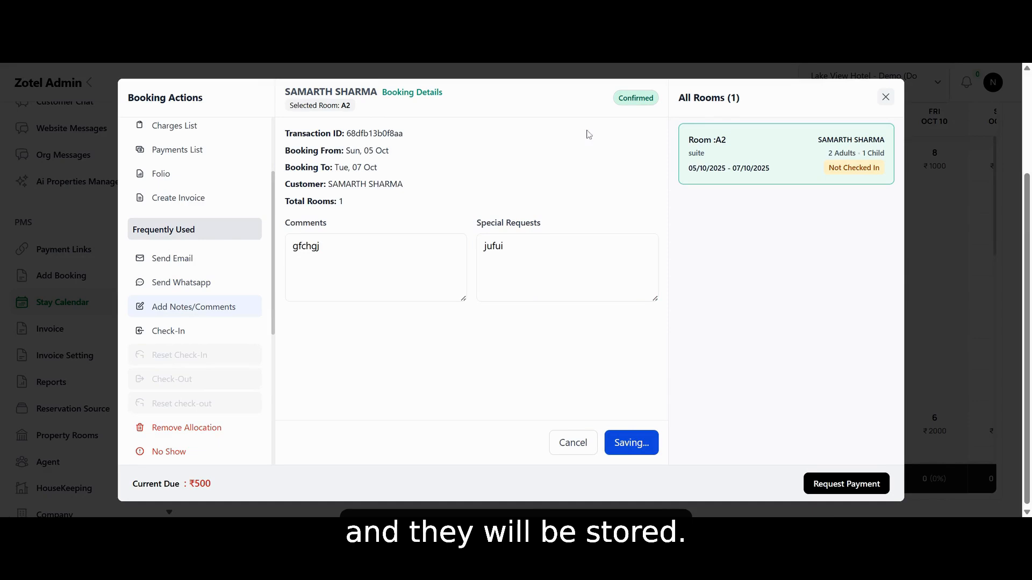
click(200, 312)
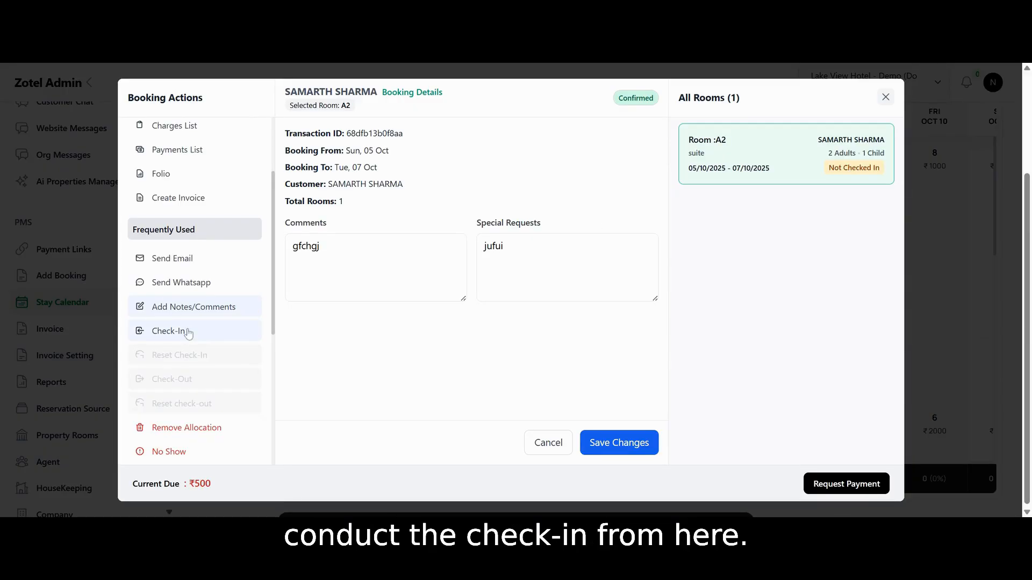
Complete the room A2 check-in with a check-in time of 10:30 AM and return to the Stay Calendar
click(187, 332)
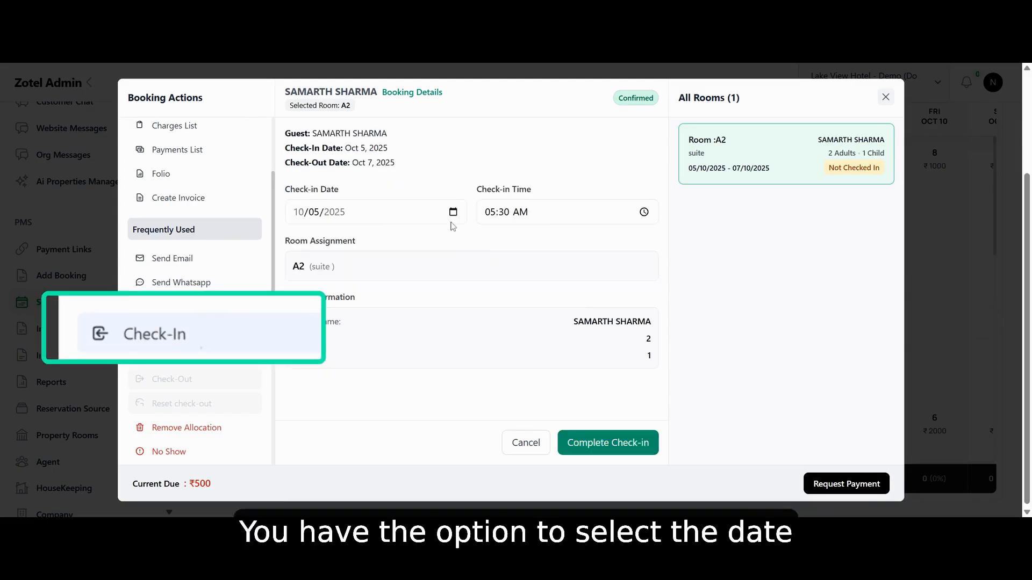
click(493, 214)
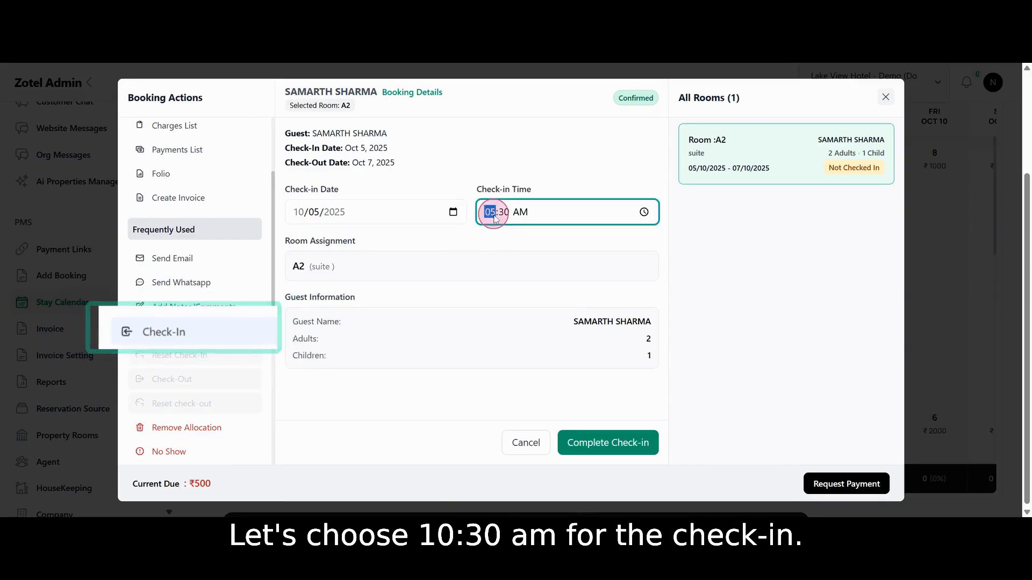
text(10)
click(632, 452)
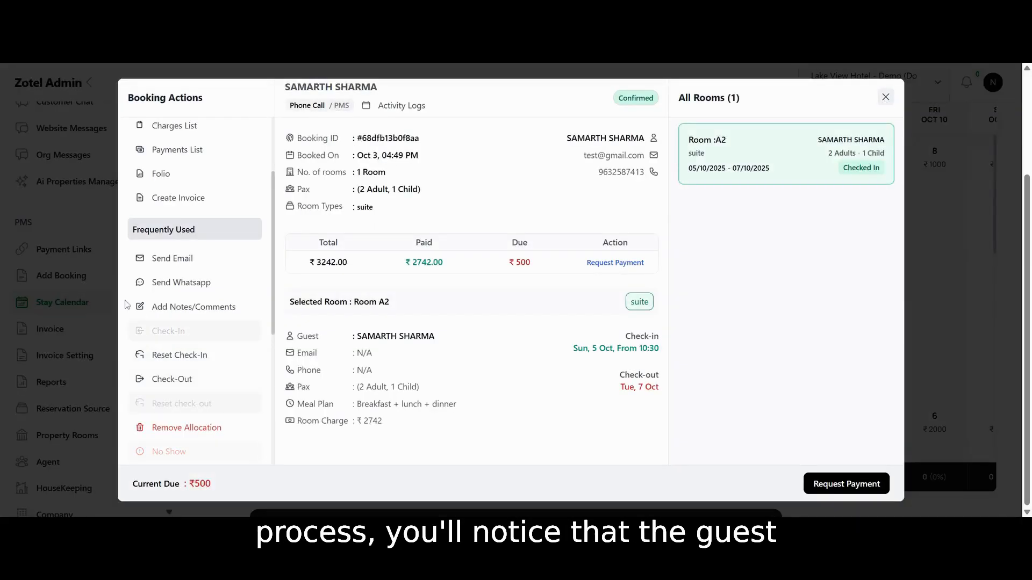
click(885, 97)
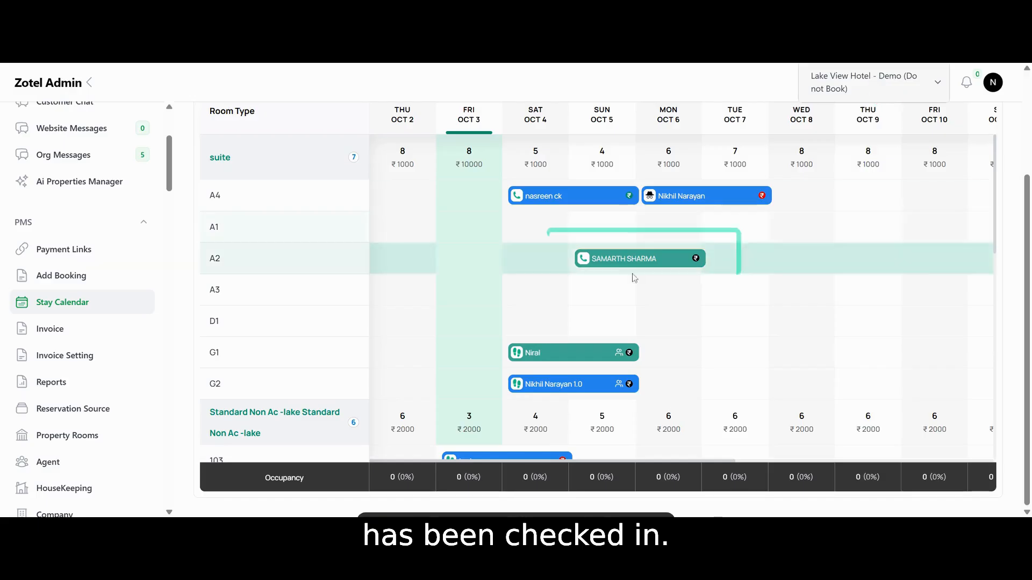
scroll(651, 261, up, 3)
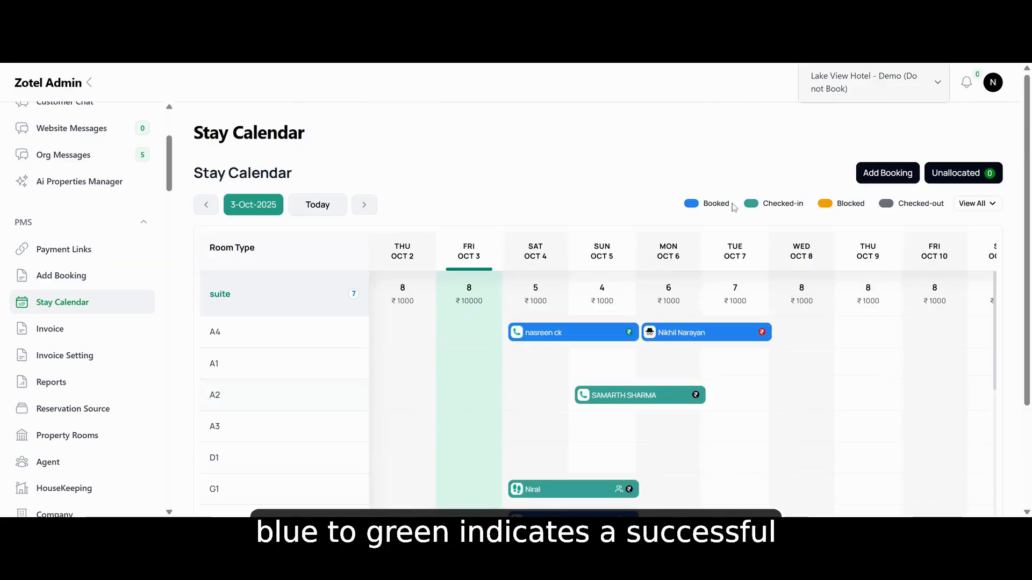
Reopen the room A2 booking and view its check-in reset form
click(640, 398)
scroll(176, 364, down, 5)
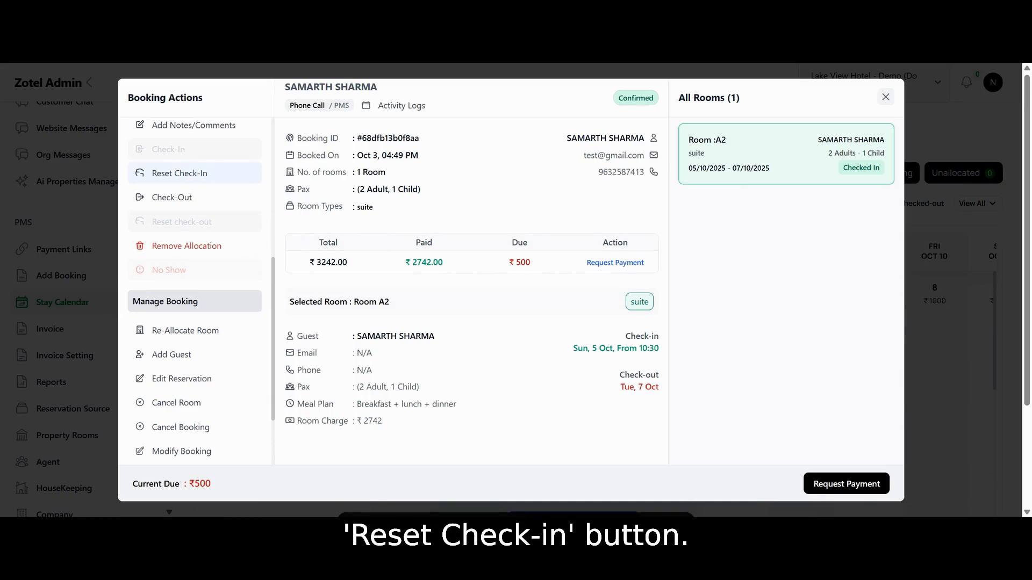
click(180, 173)
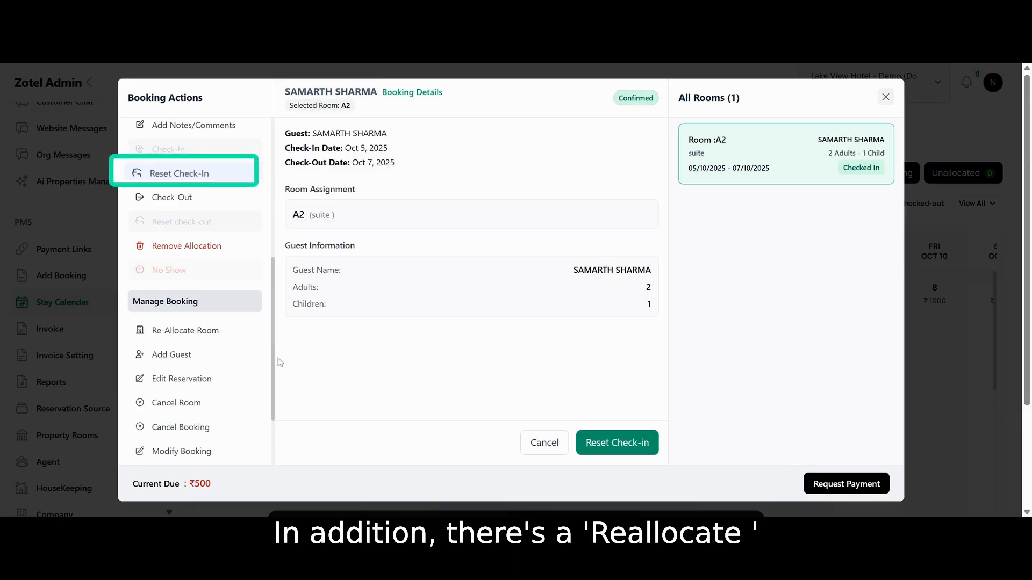
Re-allocate the booking to room A3 for 05-10-2025 and 06-10-2025, and return to the Stay Calendar
click(206, 331)
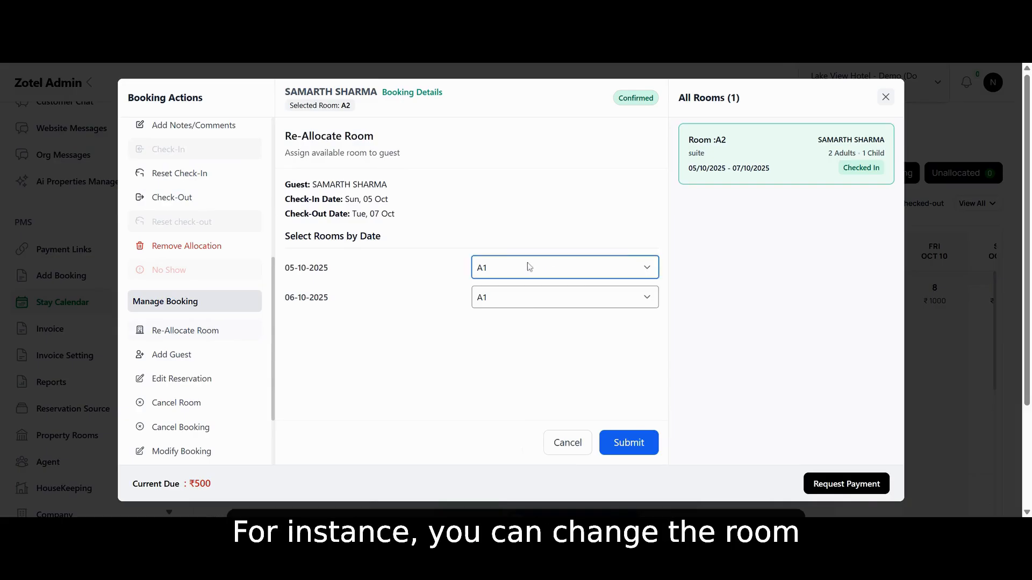
click(565, 297)
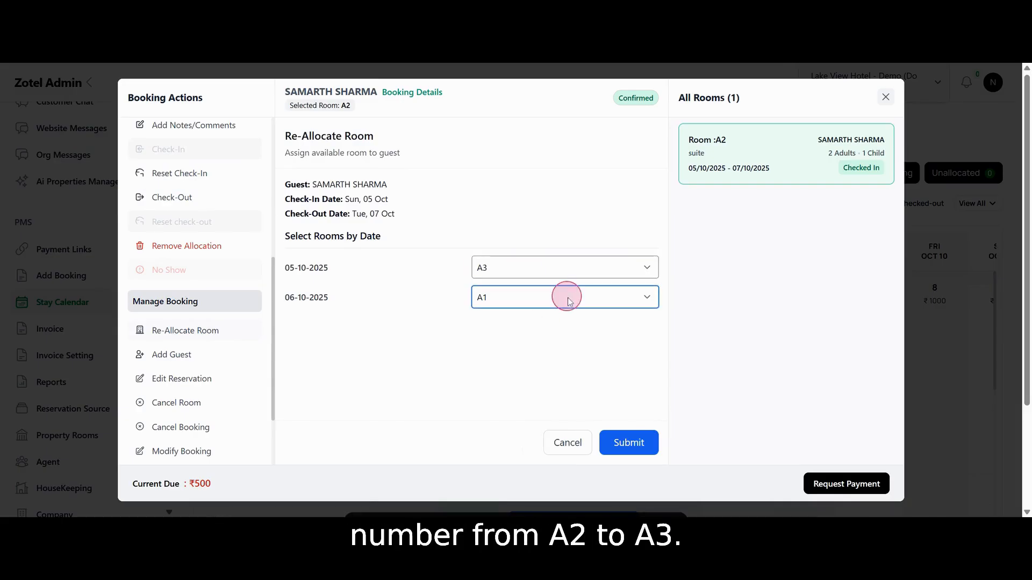
click(640, 445)
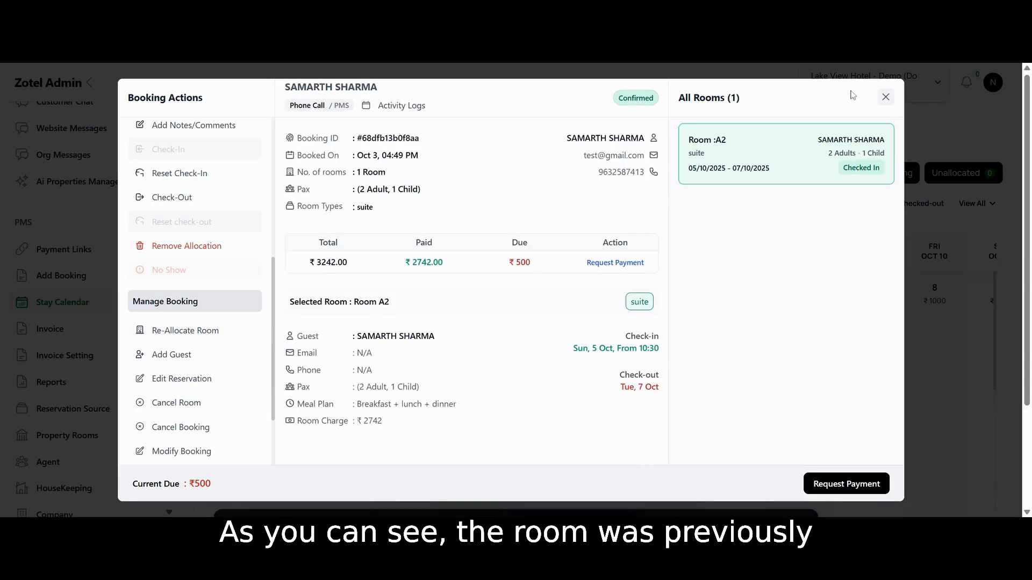
click(886, 97)
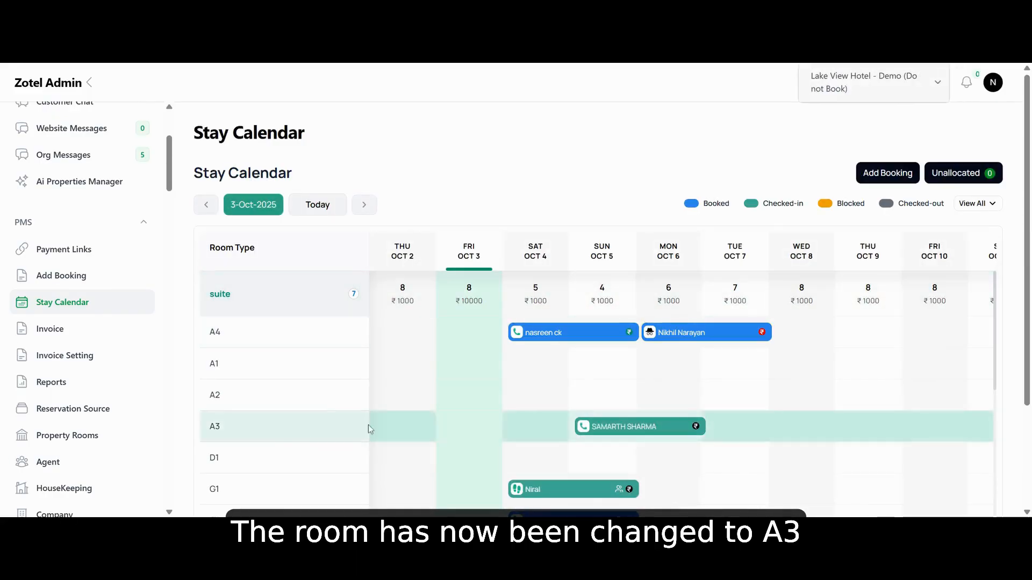
Open the existing guest's details for editing in the room A3 booking and examine the form down to the uploaded photos
click(664, 433)
scroll(186, 327, down, 5)
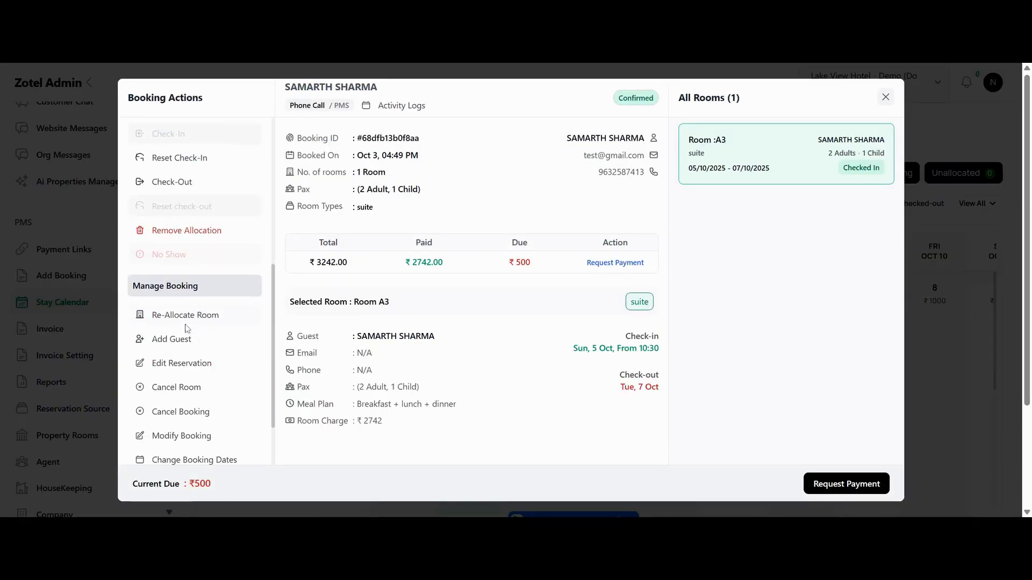
click(186, 323)
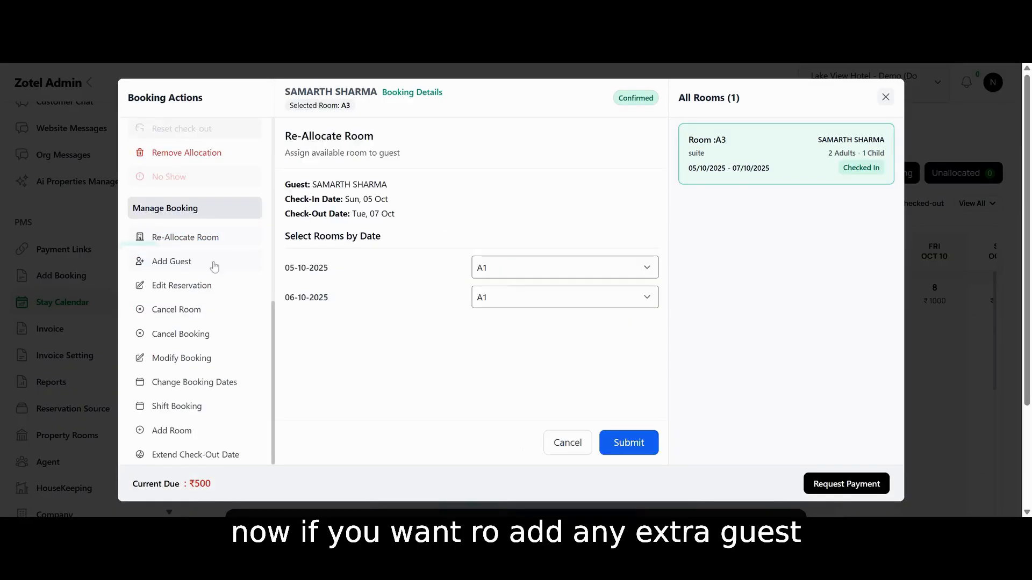
click(215, 267)
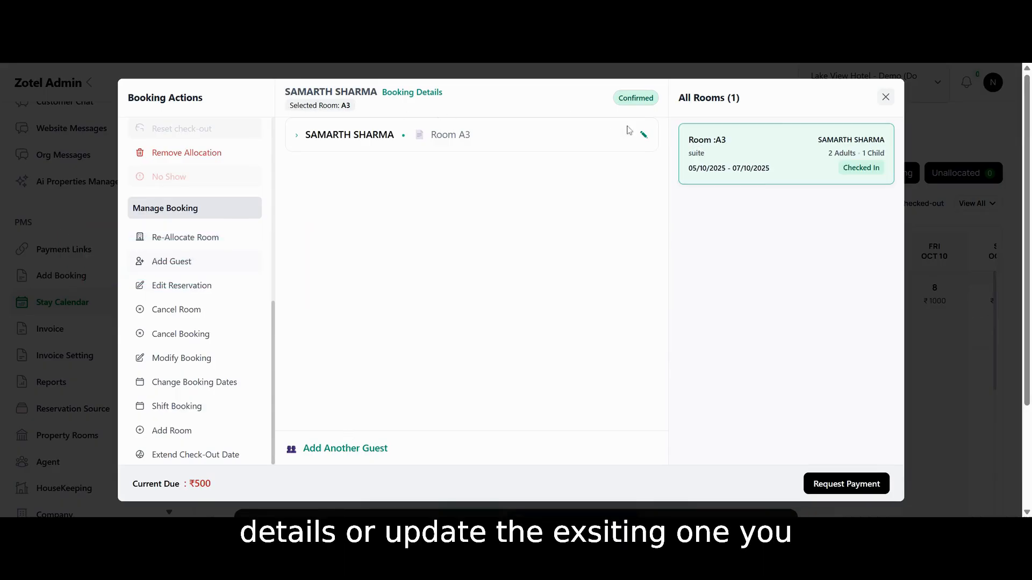
click(641, 143)
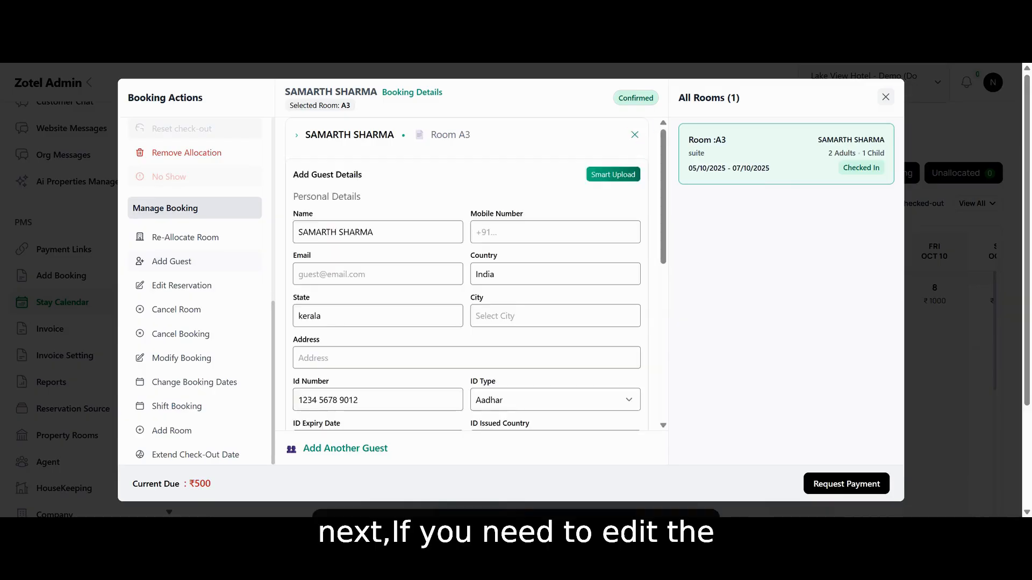
scroll(463, 279, down, 10)
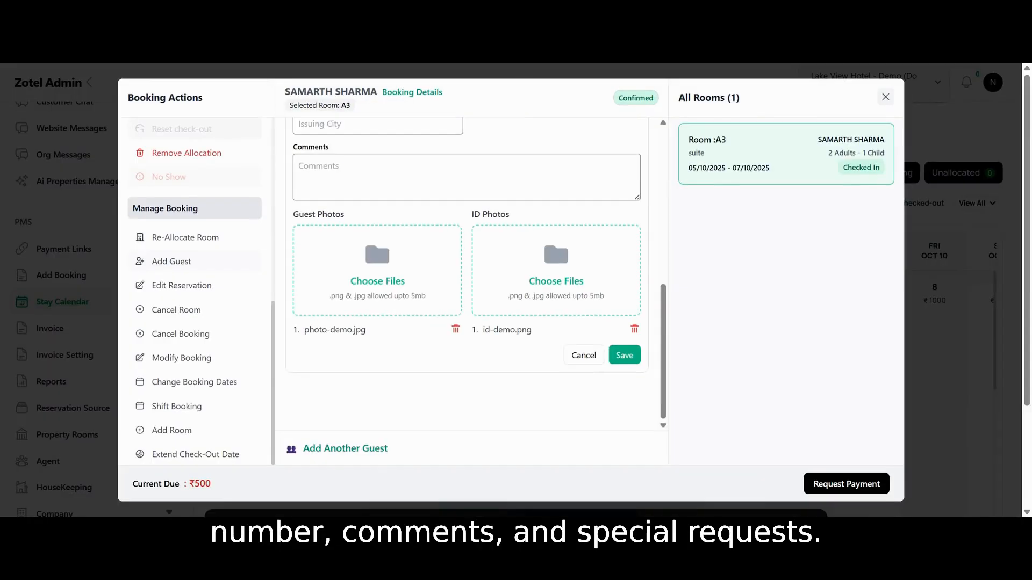
Modify the room A3 booking to room type Standard Non Ac -lake Standard Non Ac -lake for both 05 and 06 Oct, and submit
scroll(191, 416, down, 1)
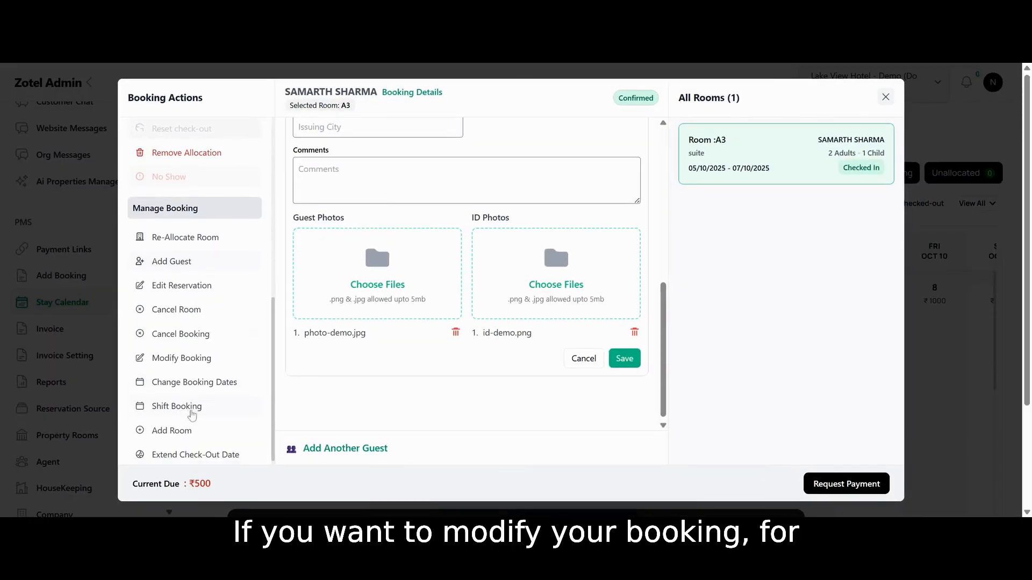
click(200, 361)
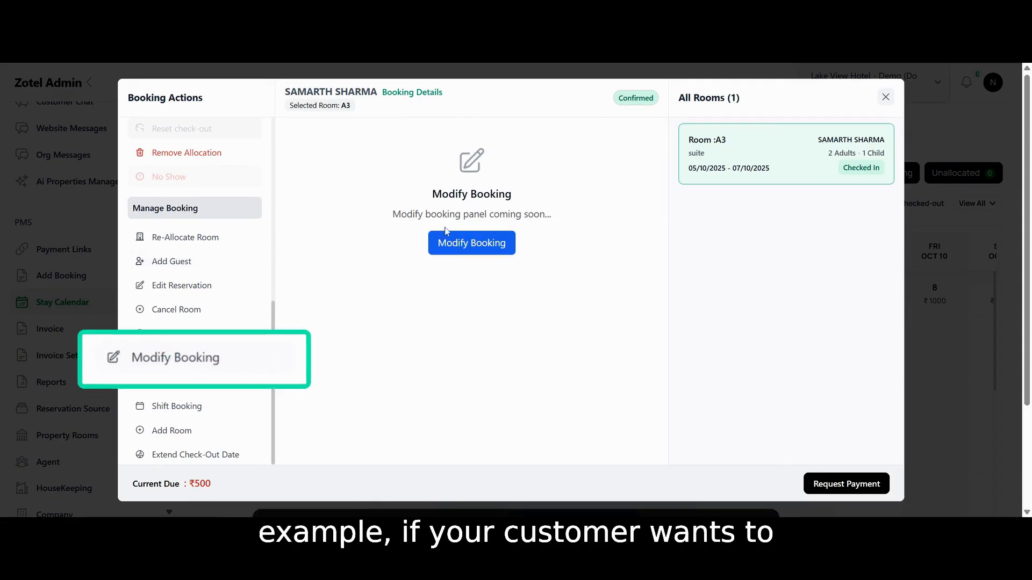
click(460, 242)
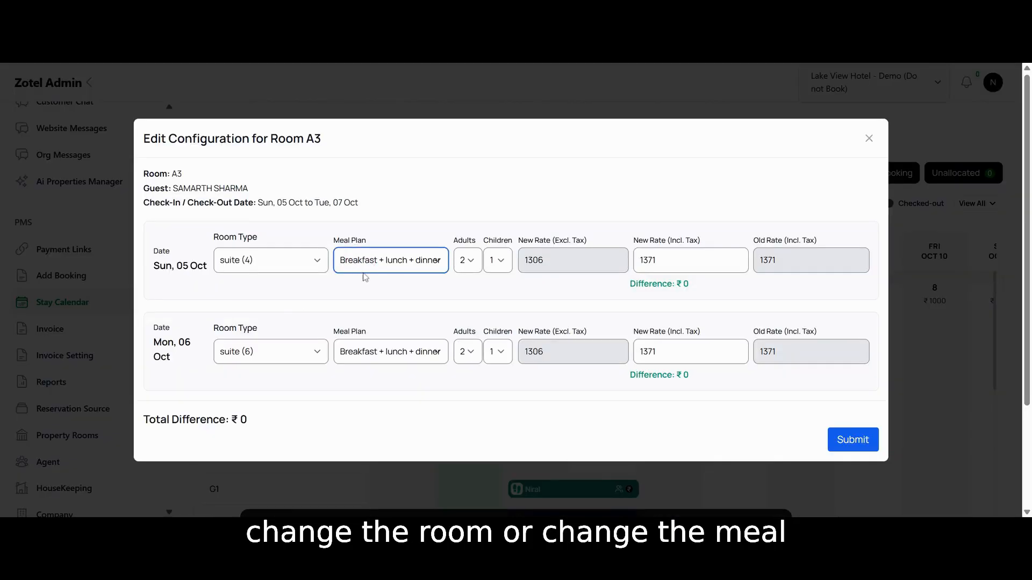
click(254, 260)
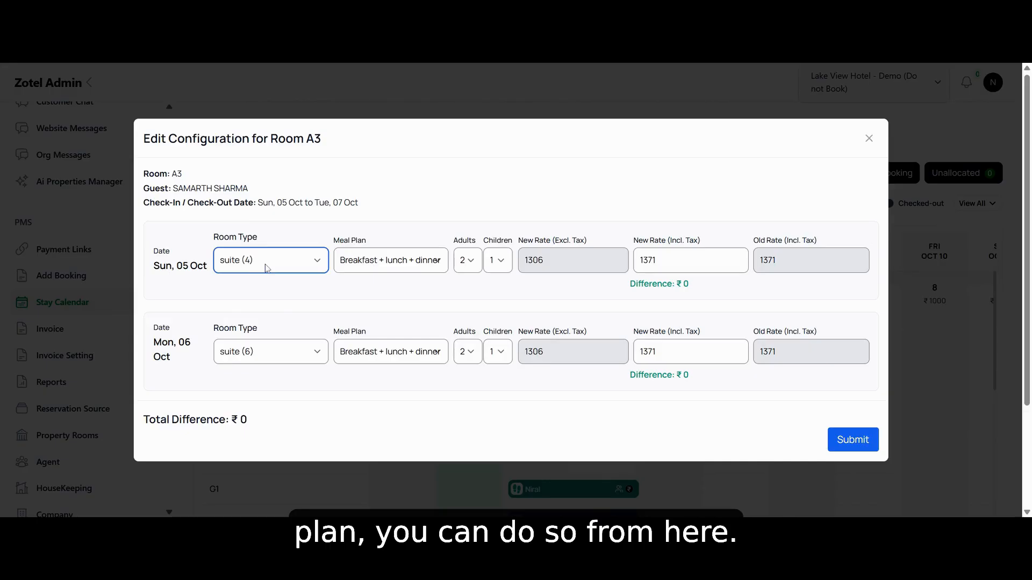
click(263, 297)
click(258, 355)
click(260, 393)
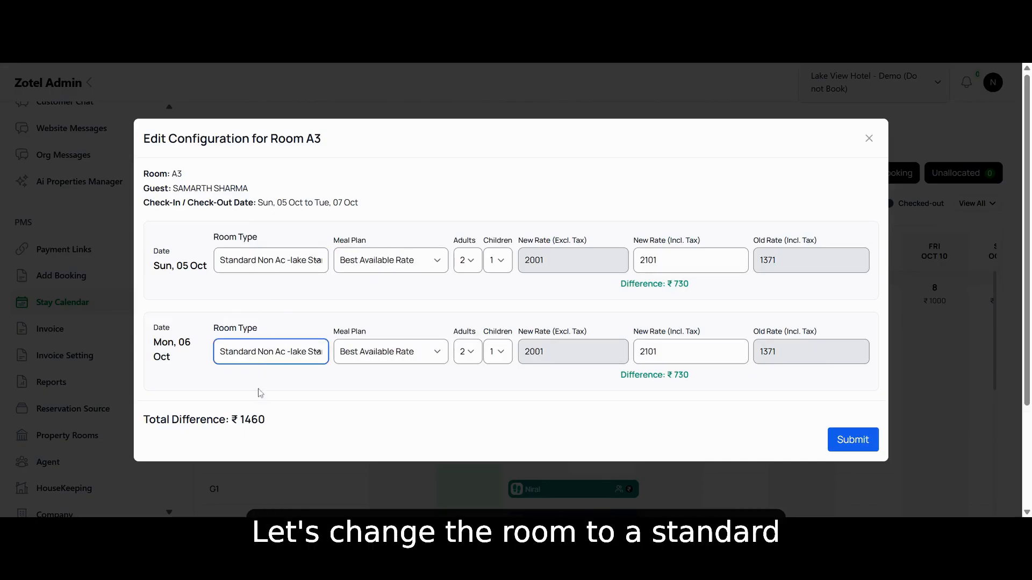
click(851, 438)
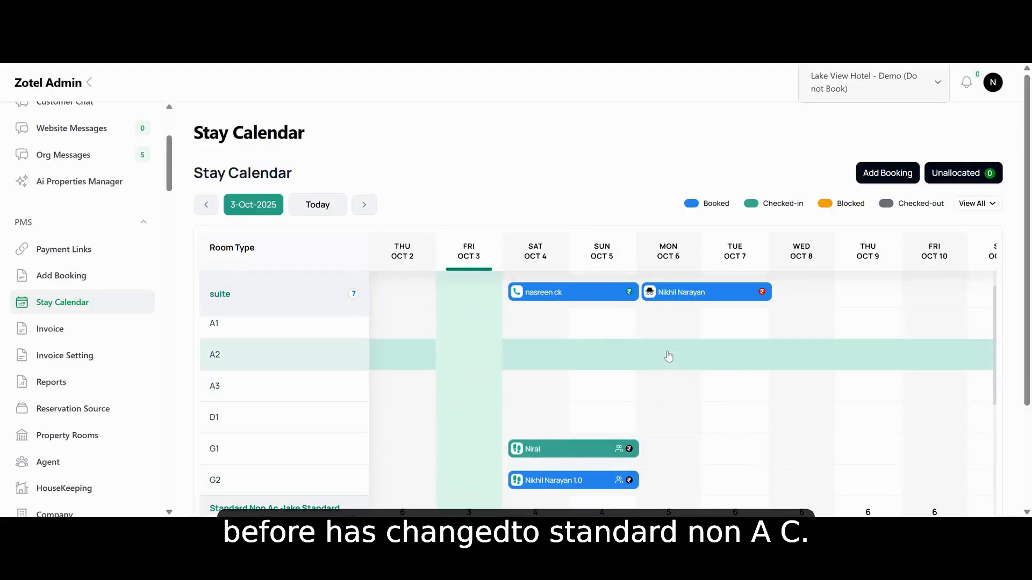
Change the room 104 booking's check-in date to 10/04/2025 and submit the modified dates
scroll(598, 401, down, 2)
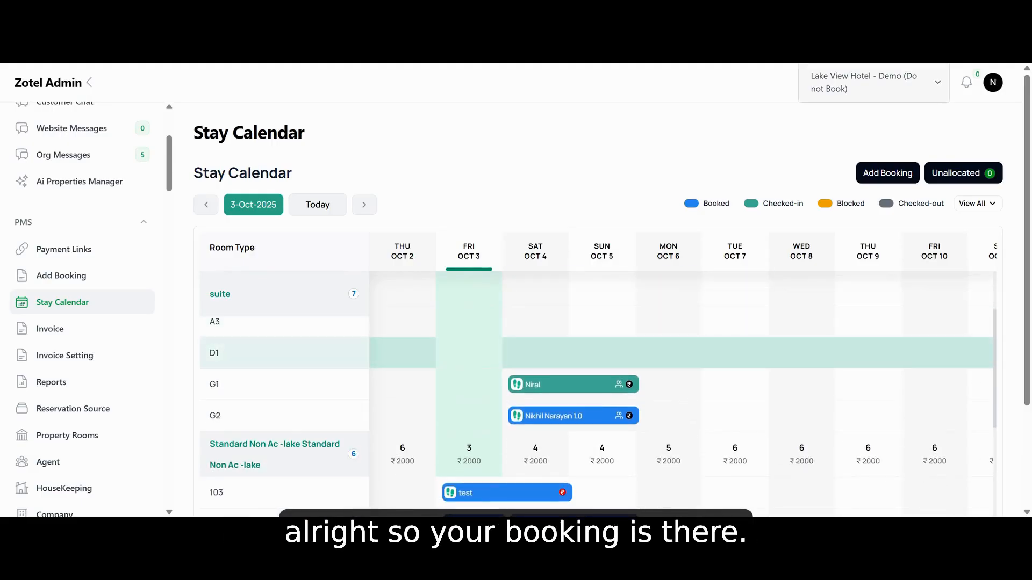
scroll(499, 355, down, 4)
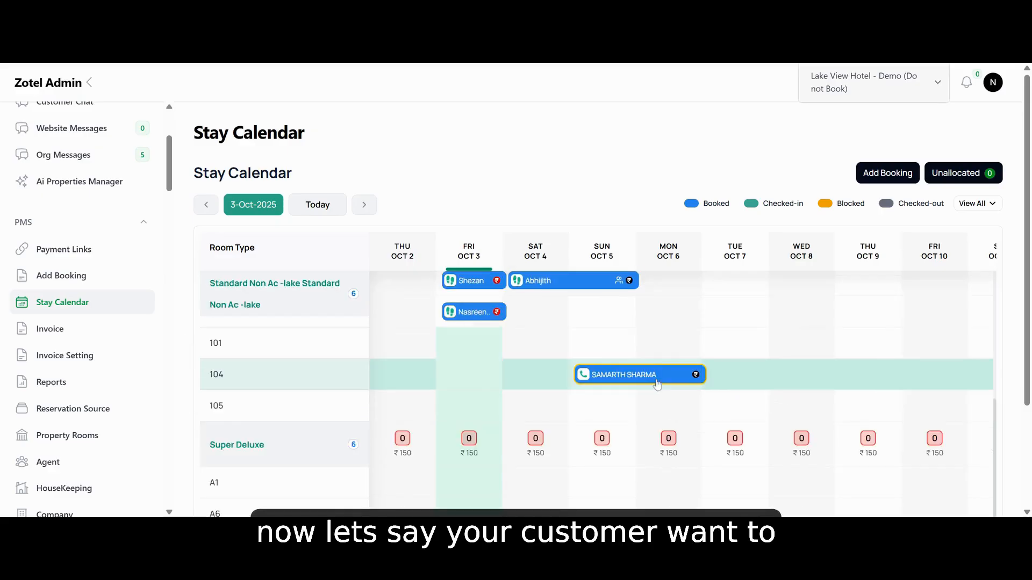
click(657, 384)
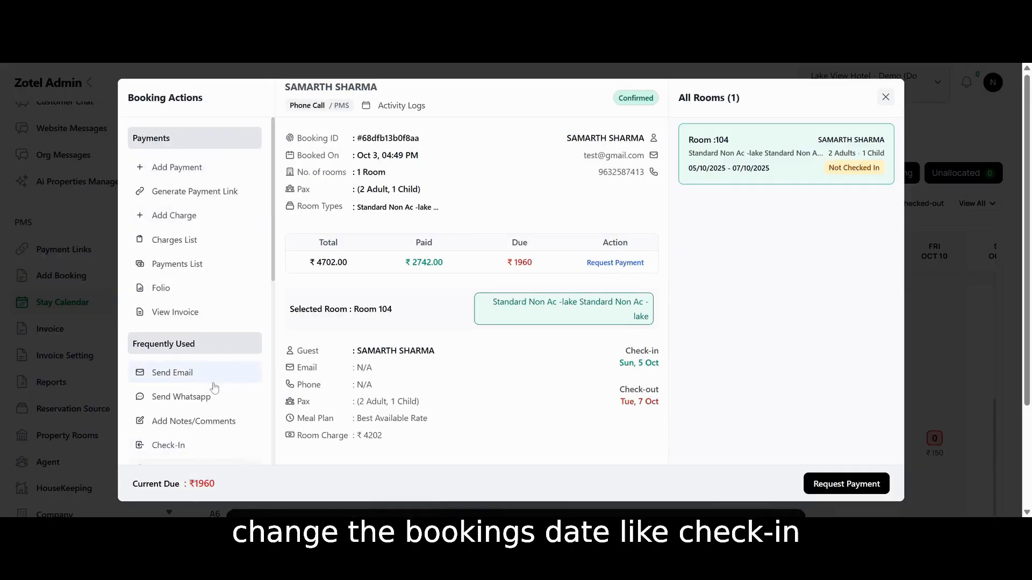
scroll(214, 384, down, 5)
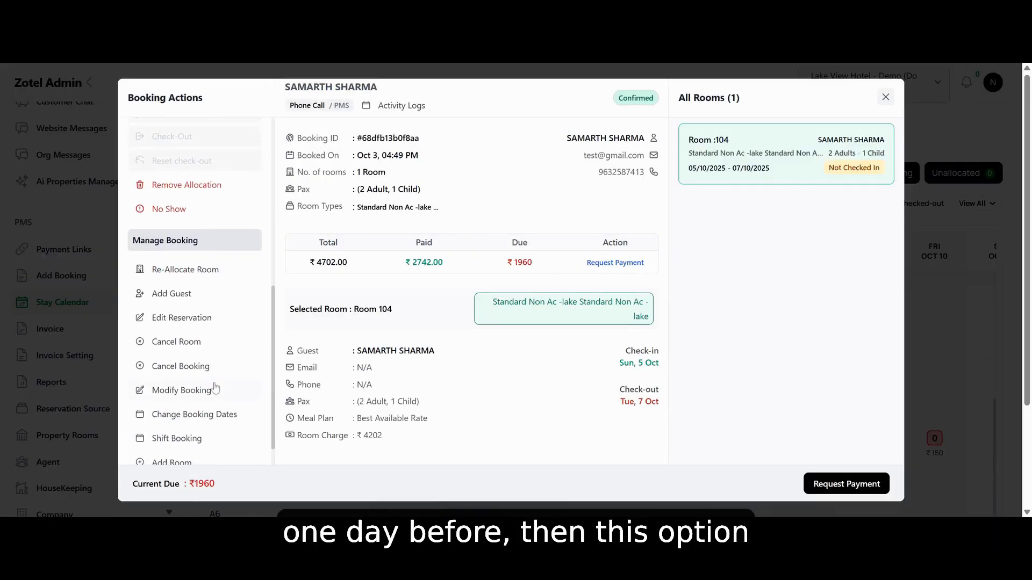
scroll(201, 323, down, 1)
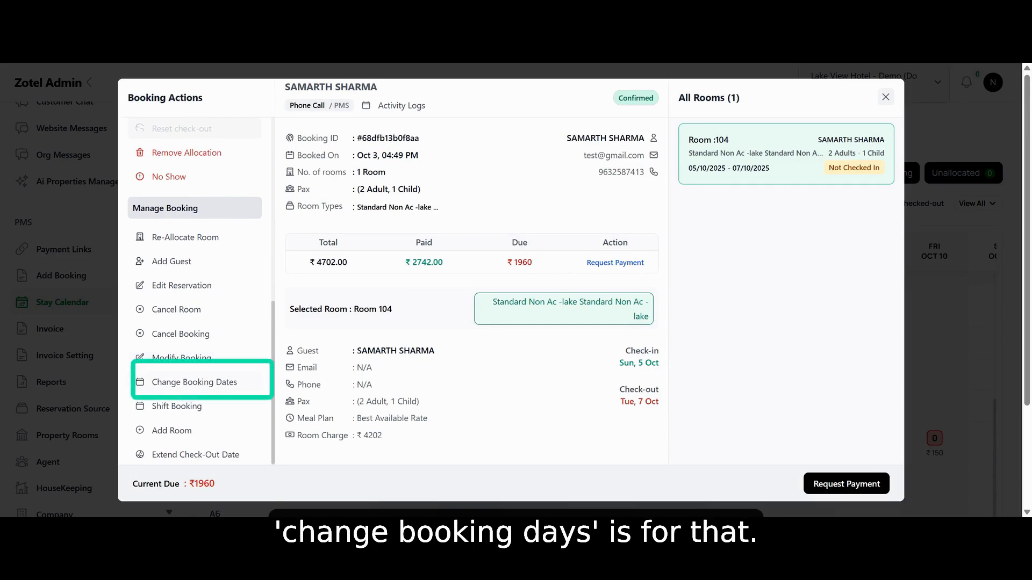
click(215, 383)
click(490, 242)
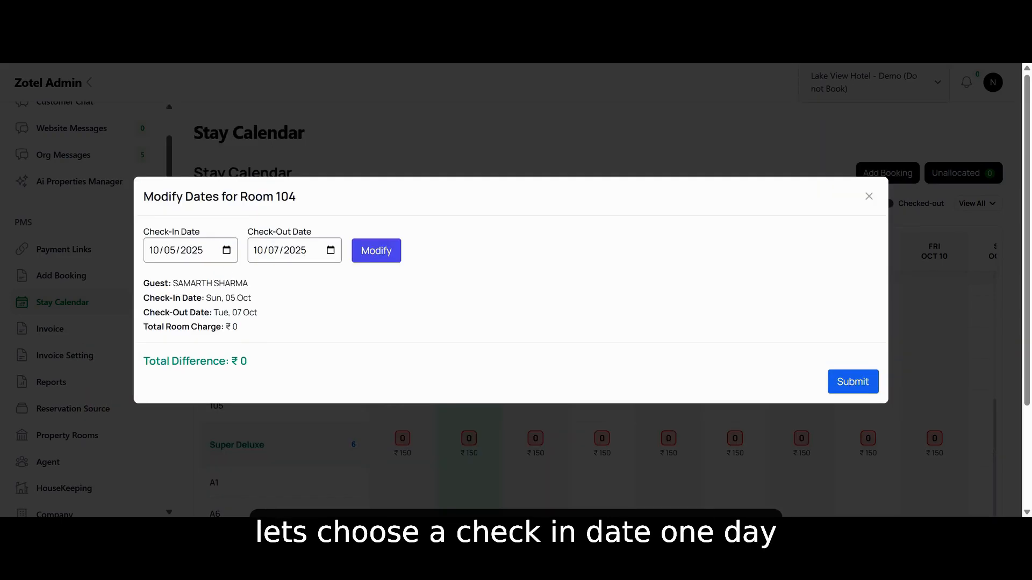
click(376, 250)
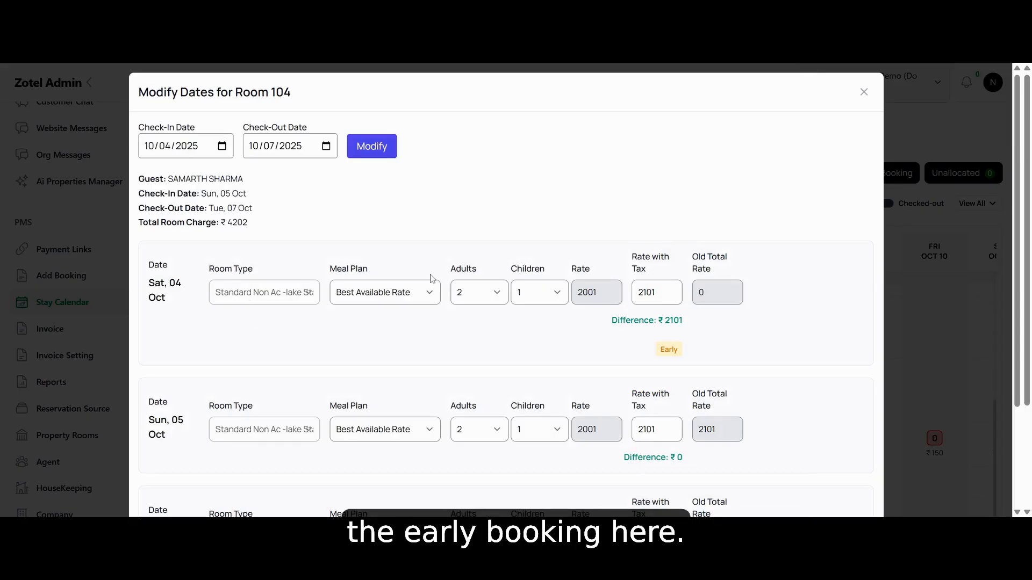
scroll(439, 300, down, 2)
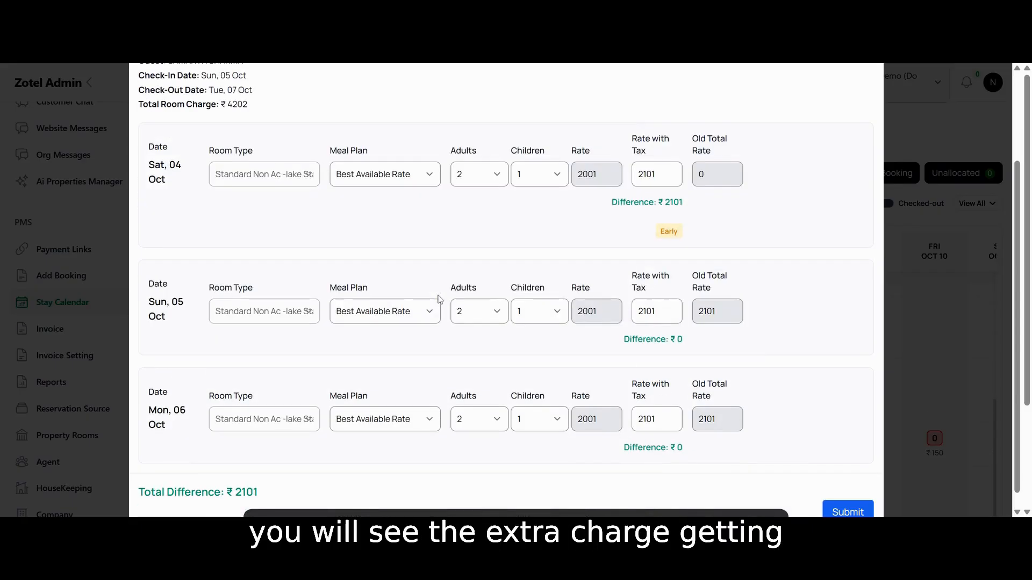
scroll(694, 222, down, 1)
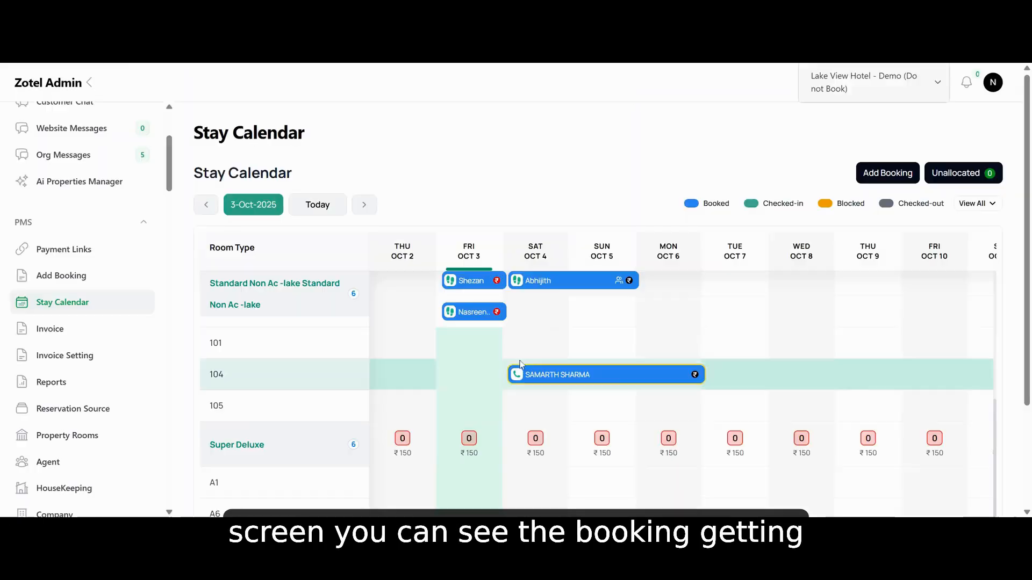
Shift the room 104 booking to a new check-in date of 10/07/2025 and return to the Stay Calendar
click(544, 377)
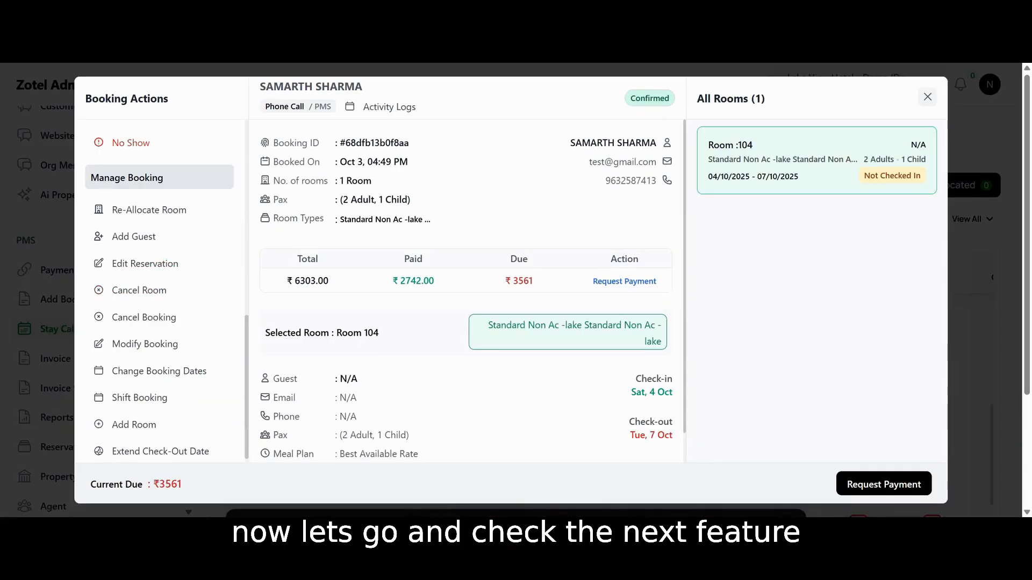
click(168, 397)
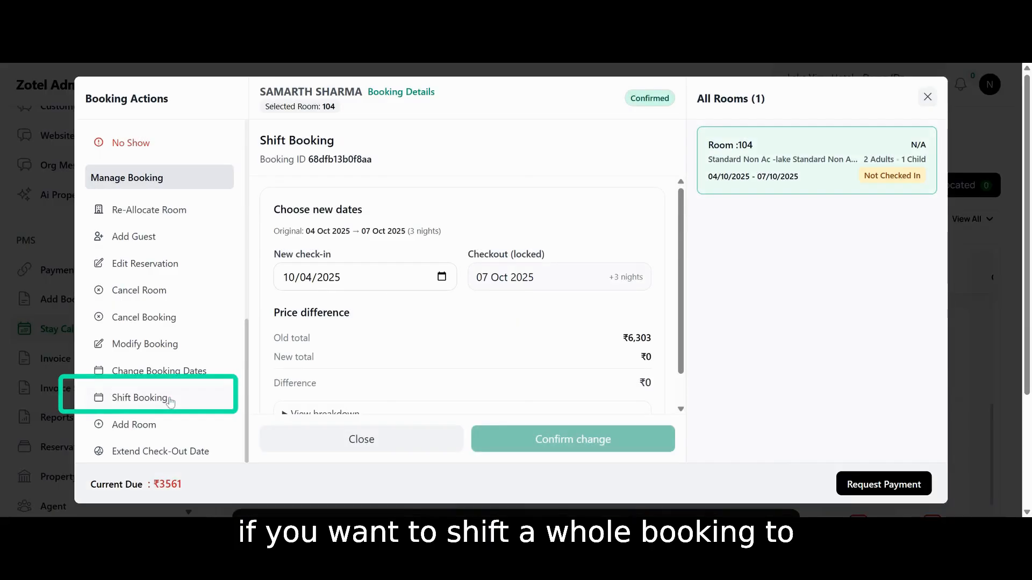
click(305, 278)
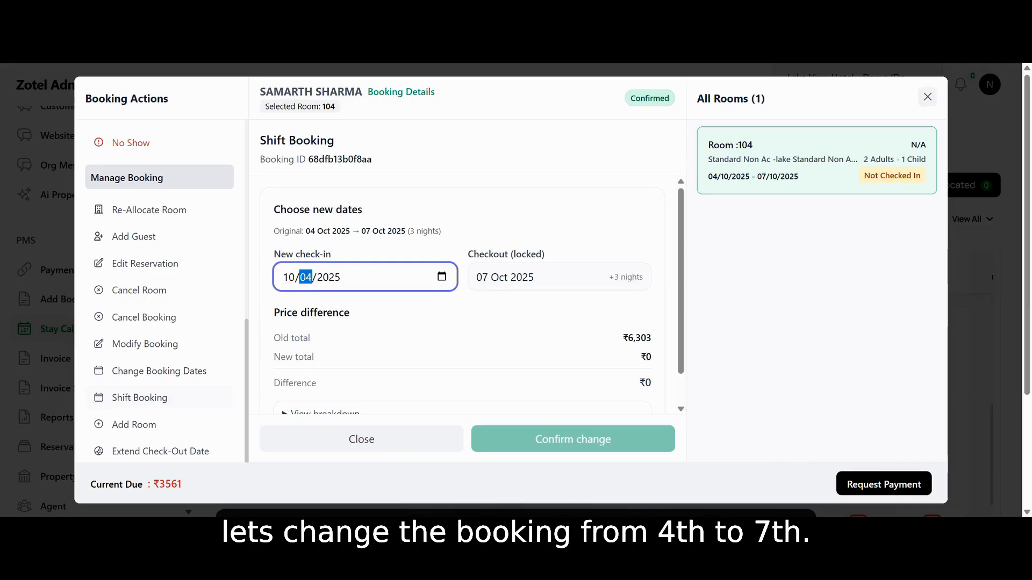
text(07)
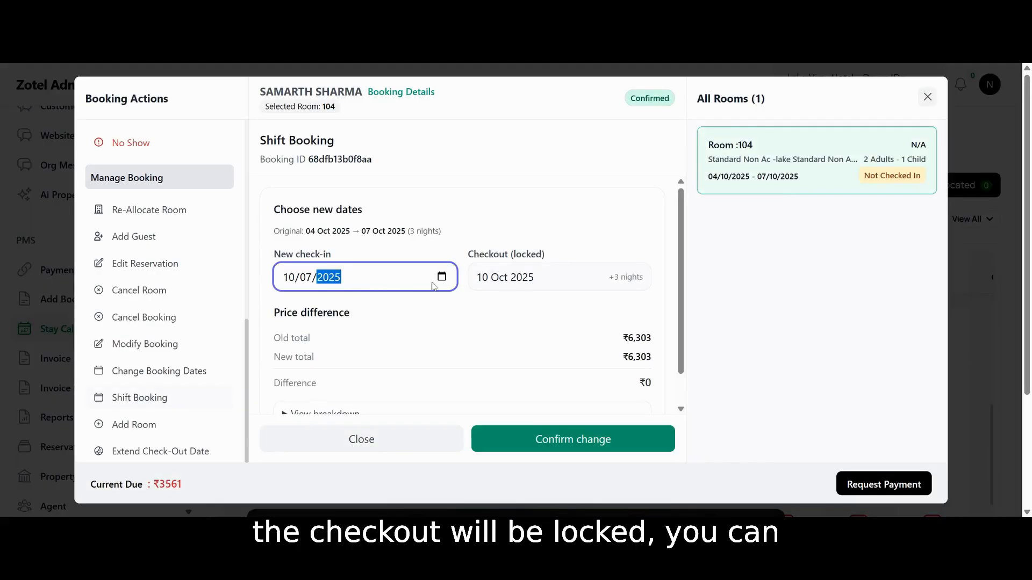
click(540, 444)
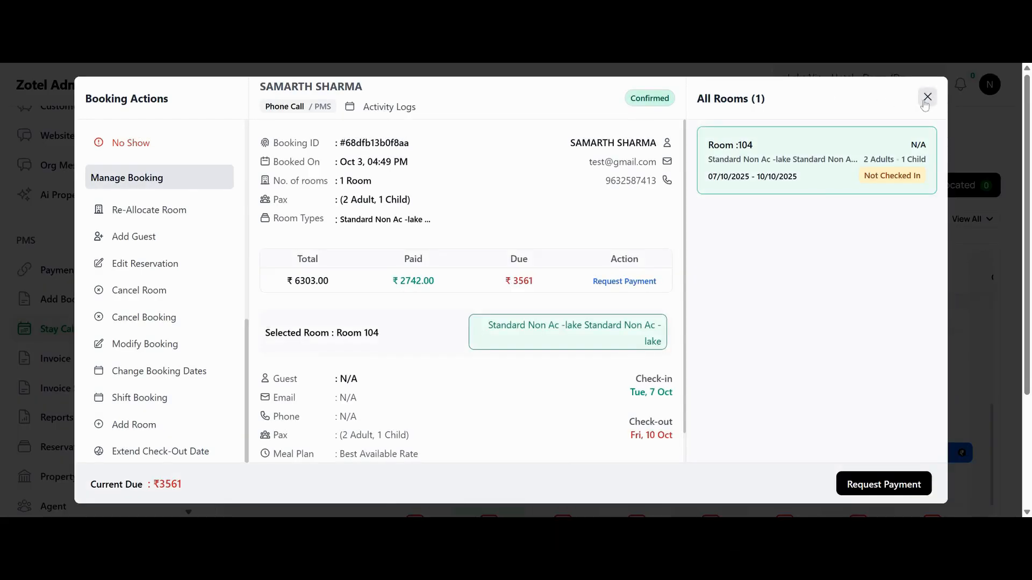
click(926, 98)
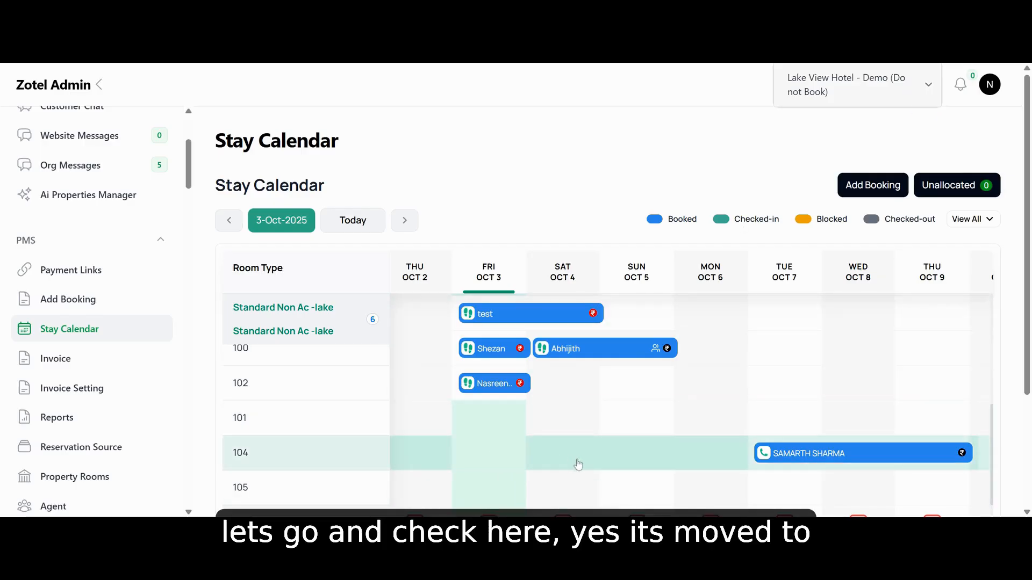
View the form for adding another room to the room 104 booking, and close it without submitting
click(856, 456)
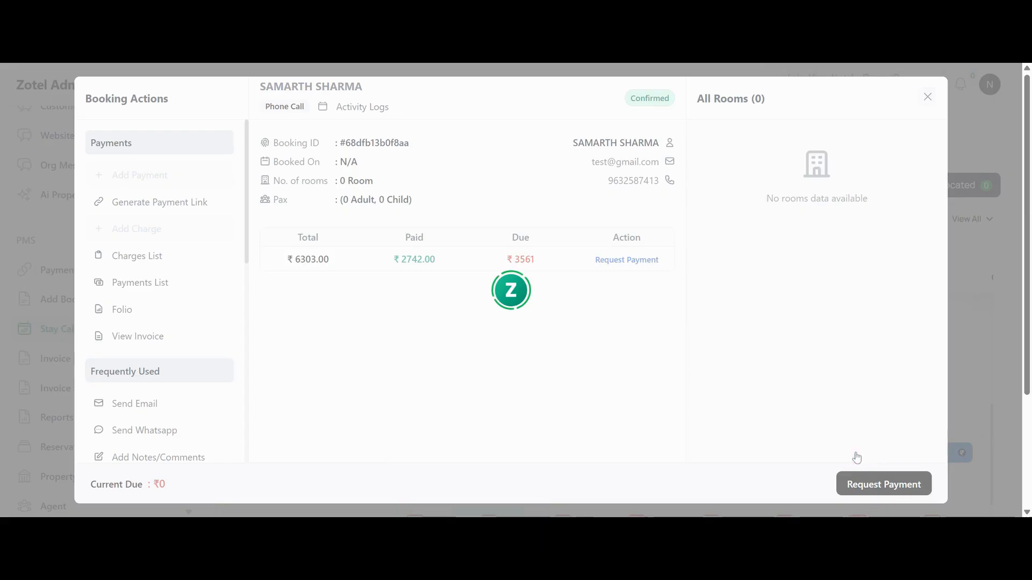
scroll(161, 329, down, 8)
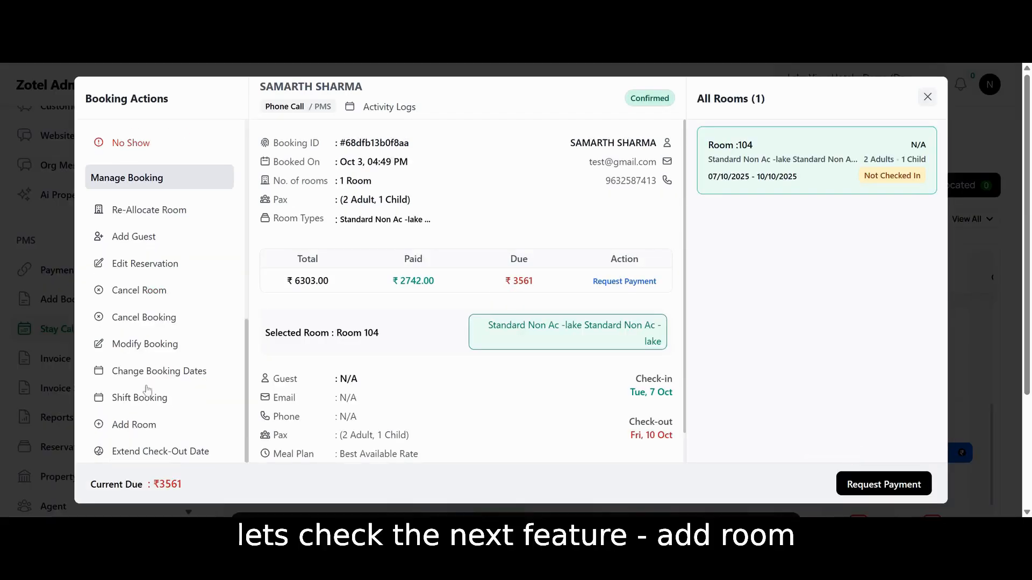
click(159, 430)
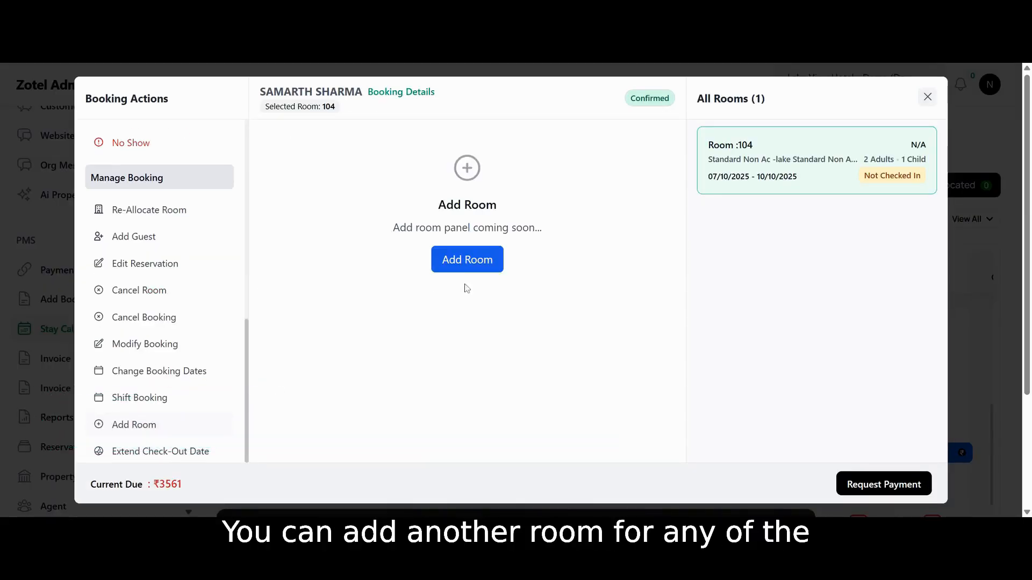
click(461, 263)
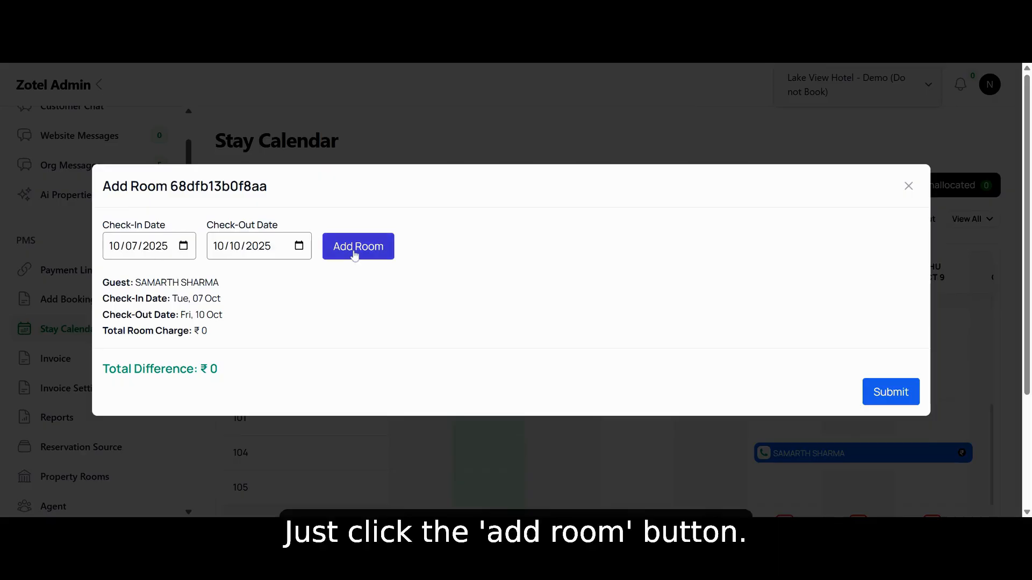
click(909, 186)
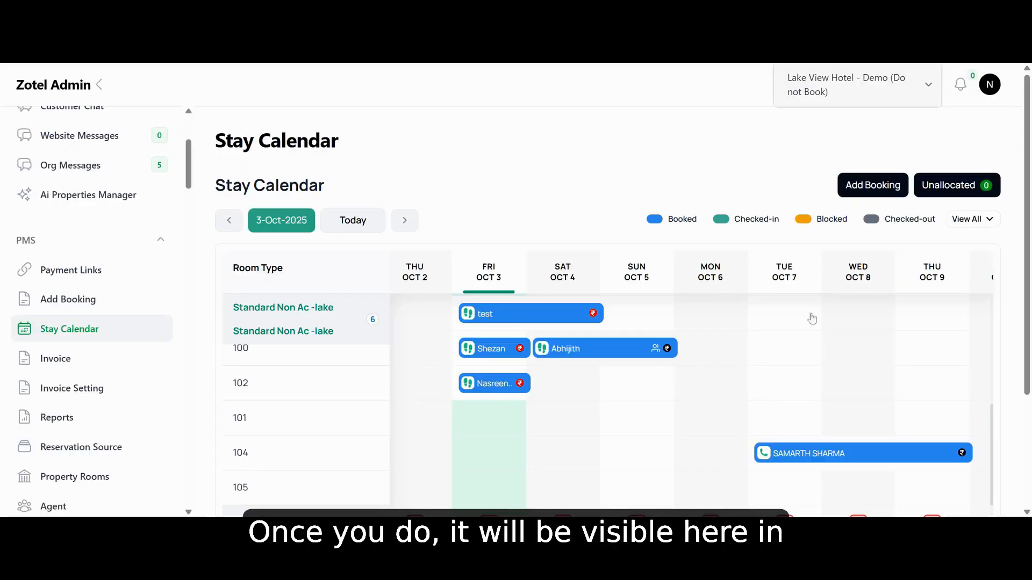
Extend the room 104 booking's stay to a checkout date of 10/11/2025 and submit the extension
click(825, 453)
scroll(173, 374, down, 5)
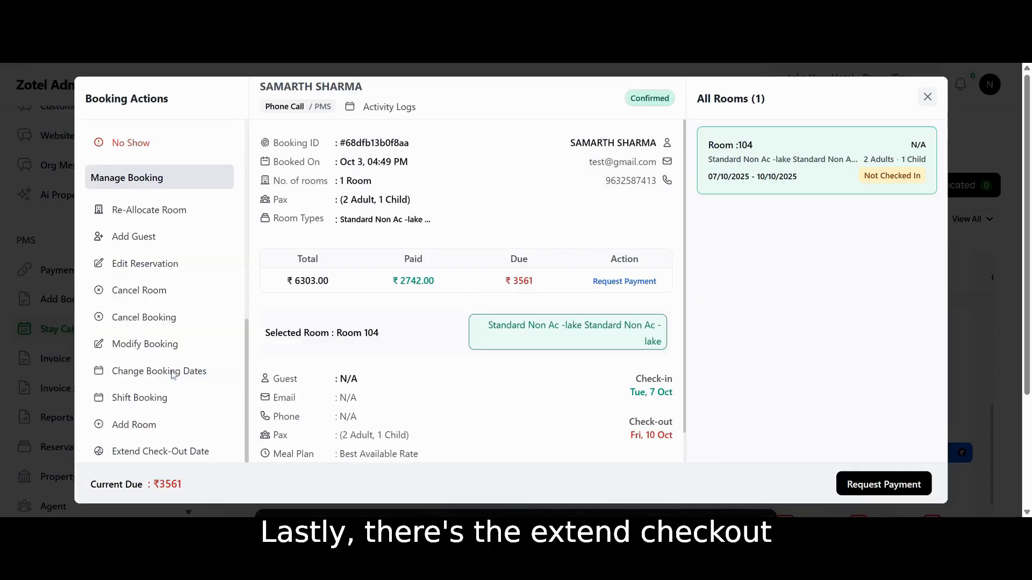
click(174, 454)
click(418, 261)
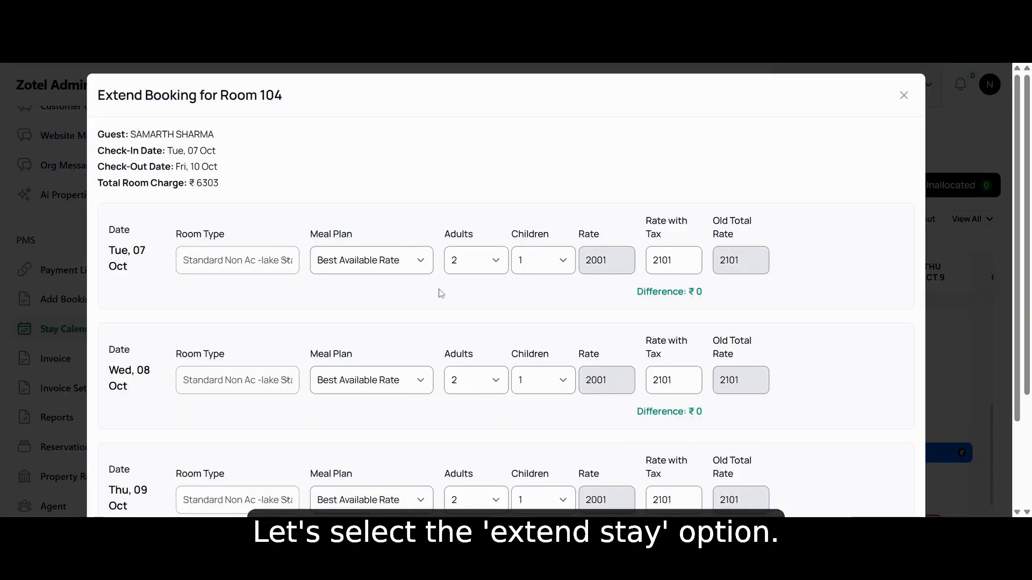
scroll(438, 293, down, 3)
click(807, 501)
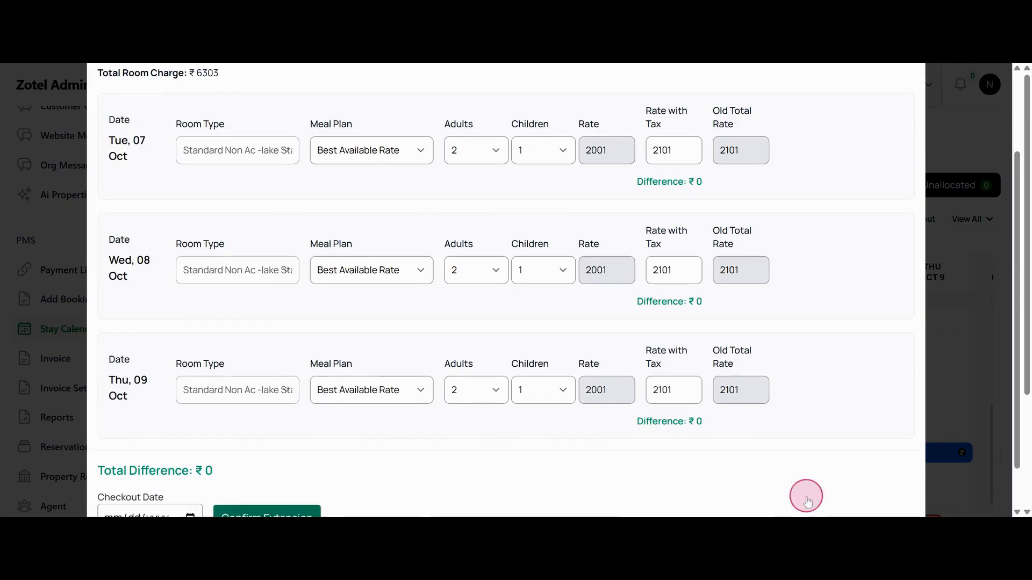
scroll(410, 407, down, 1)
click(189, 467)
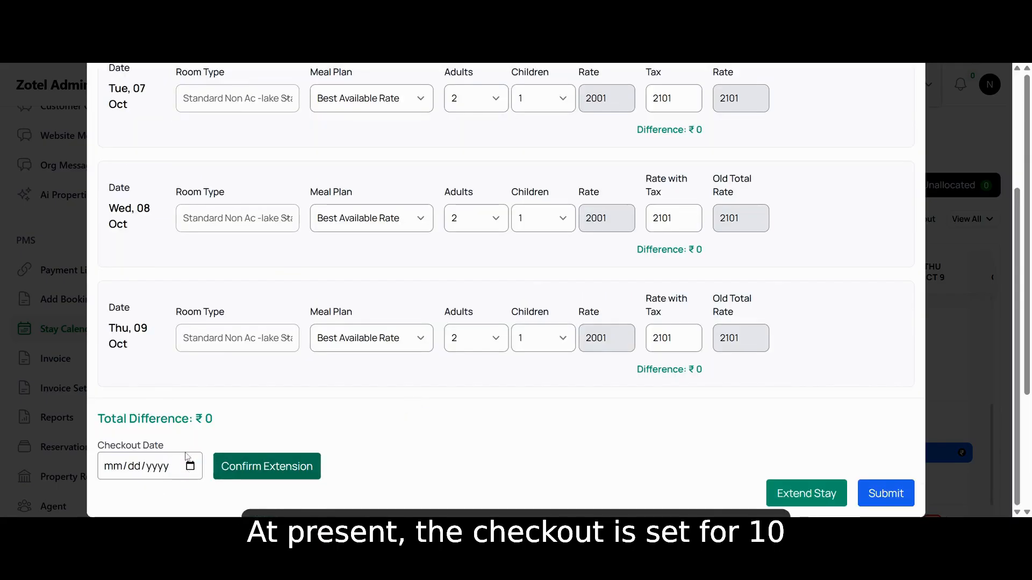
click(266, 466)
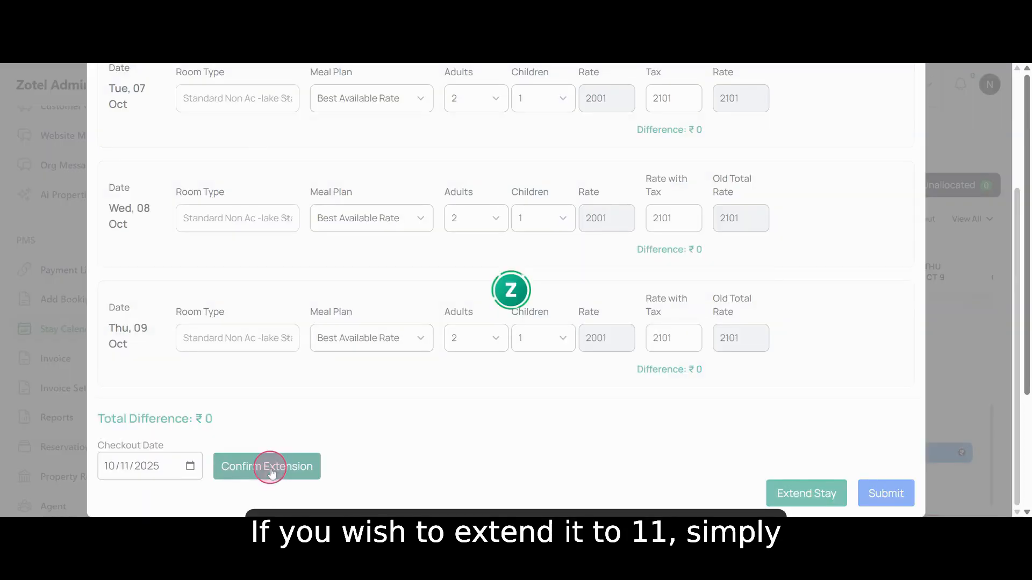
scroll(537, 323, down, 2)
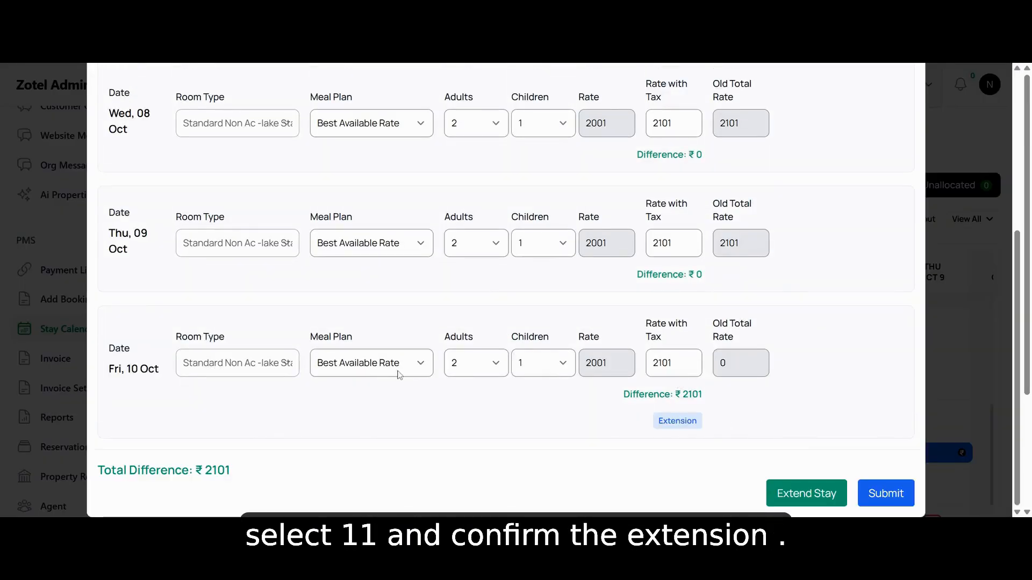
click(886, 493)
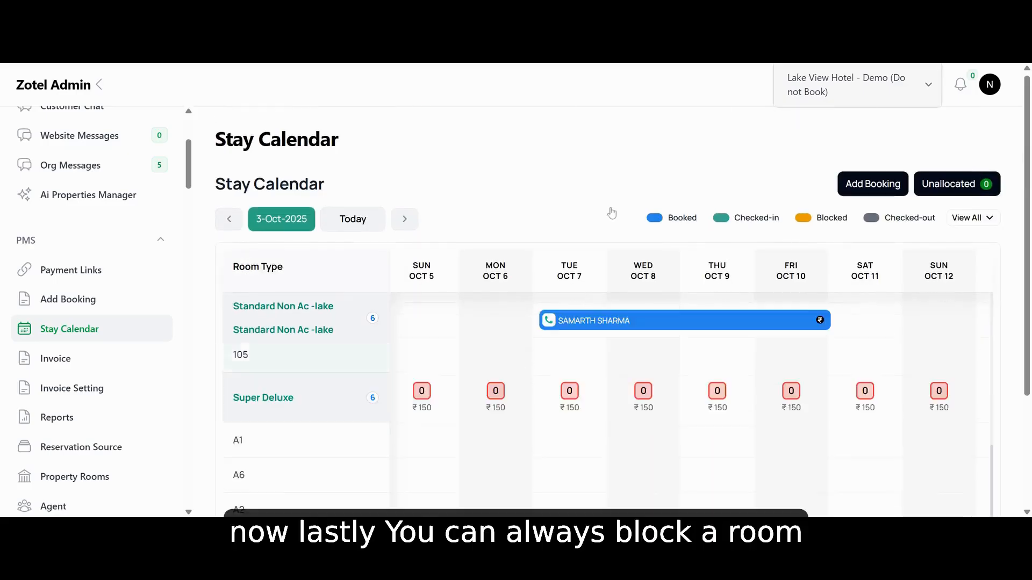
Block suite room A2 for 10/08/2025
scroll(611, 214, down, 3)
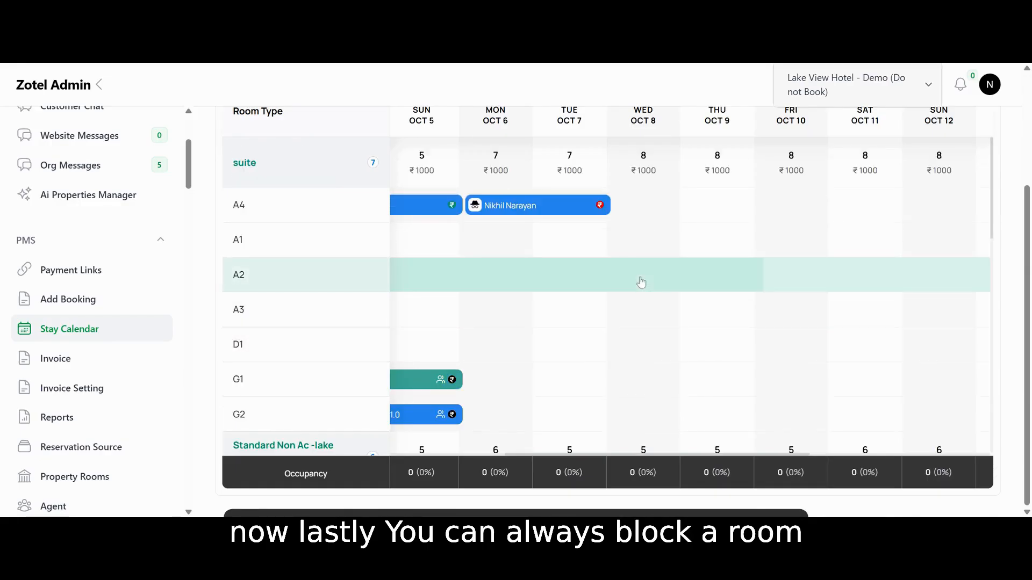
right_click(641, 280)
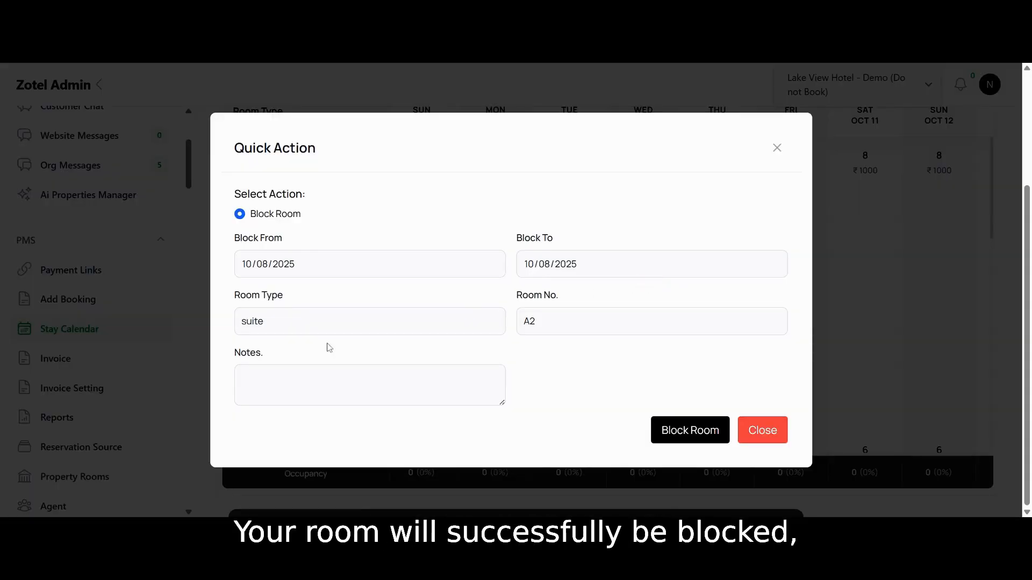
click(696, 437)
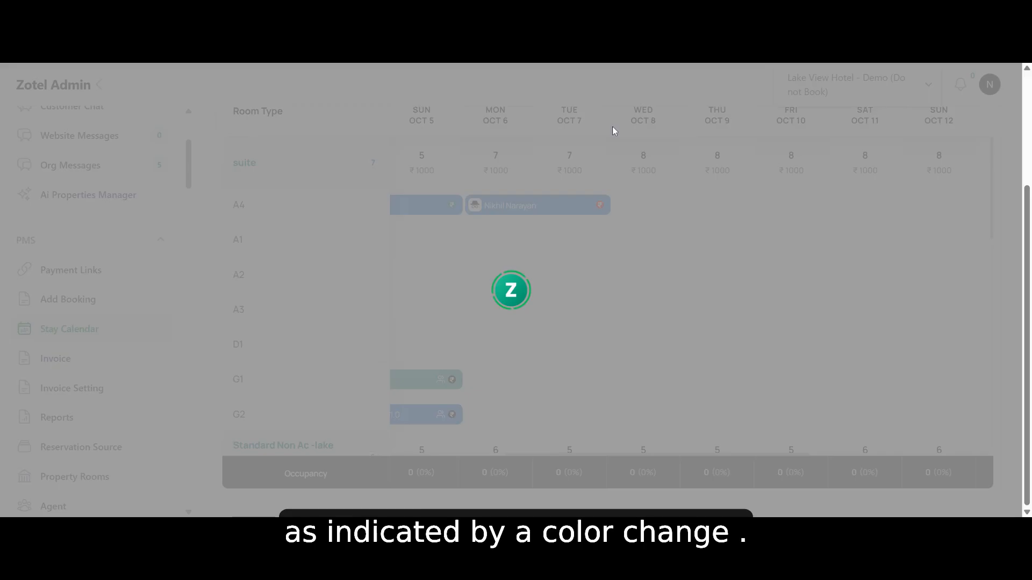
Block suite room A1 for the dates 10/08/2025 to 10/15/2025
scroll(670, 292, up, 3)
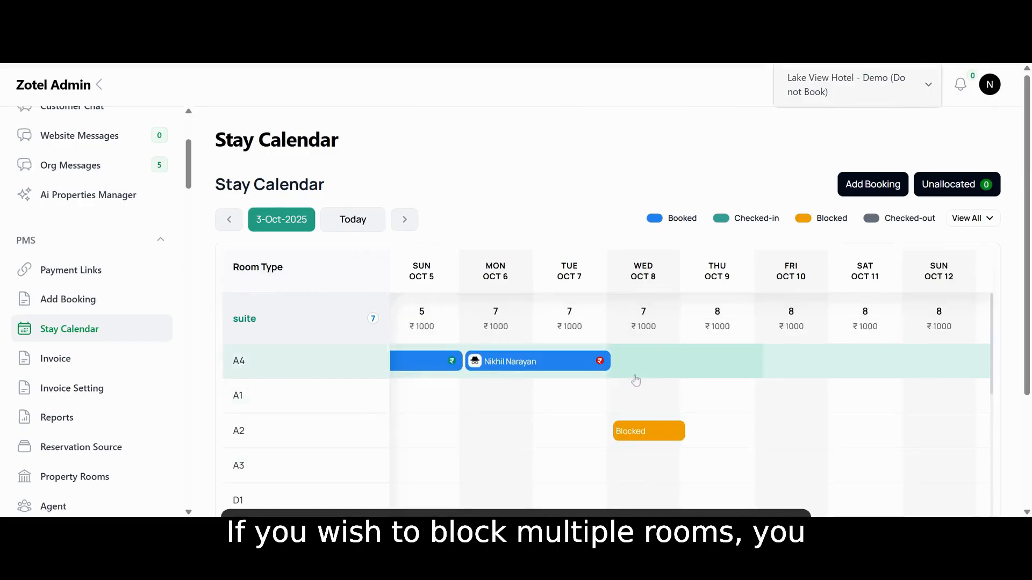
drag(640, 394, 811, 403)
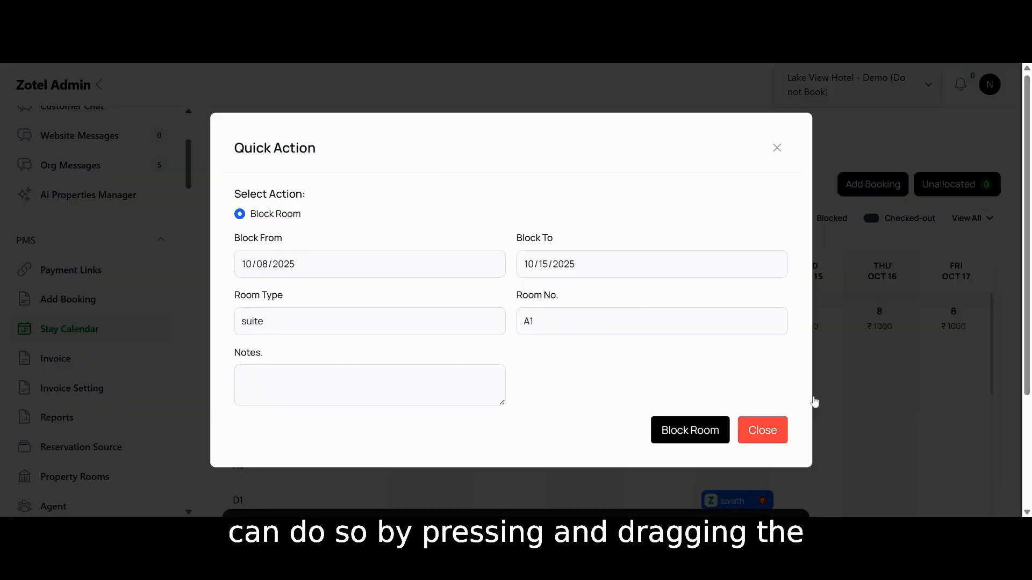
click(688, 432)
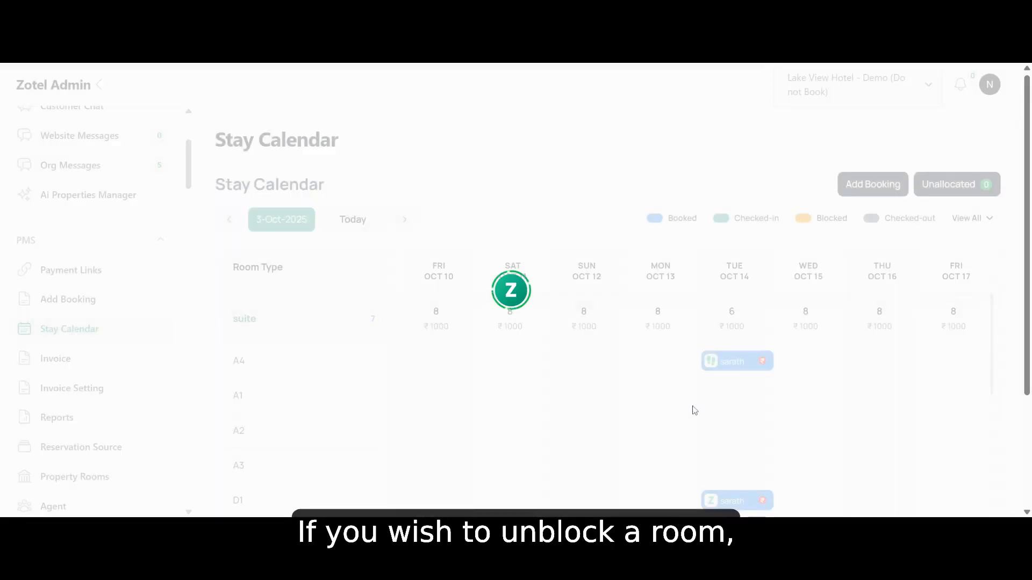
Unblock suite room A1 from 10/10/2025 to 10/12/2025 within its blocked period
scroll(601, 368, left, 5)
scroll(601, 368, down, 1)
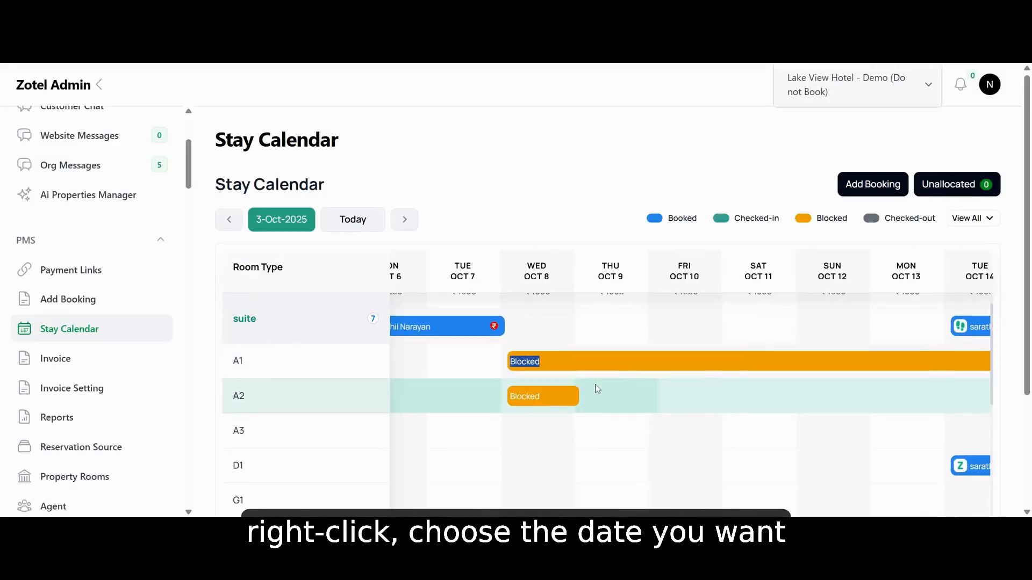
double_click(645, 364)
click(329, 351)
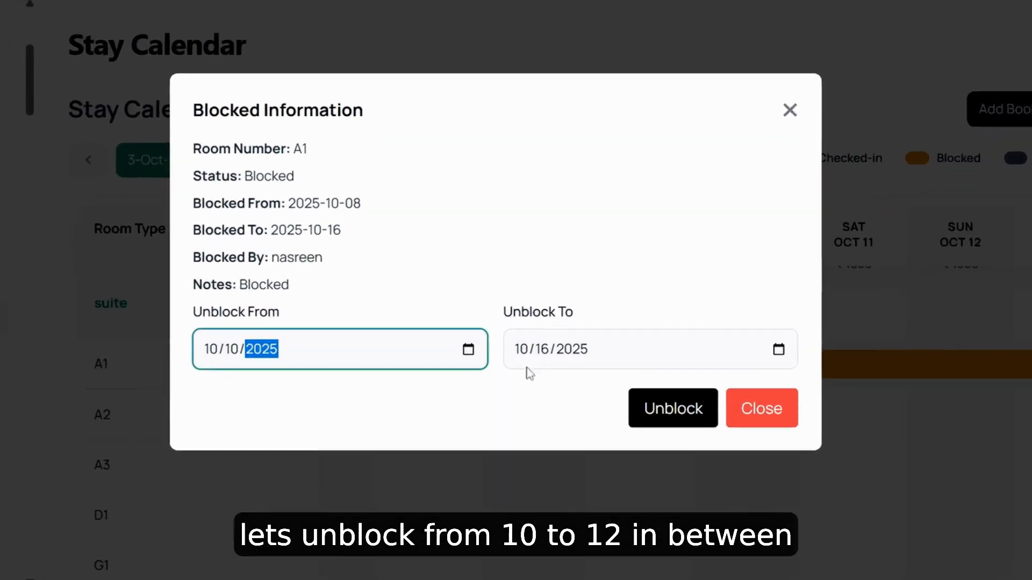
click(540, 350)
text(12)
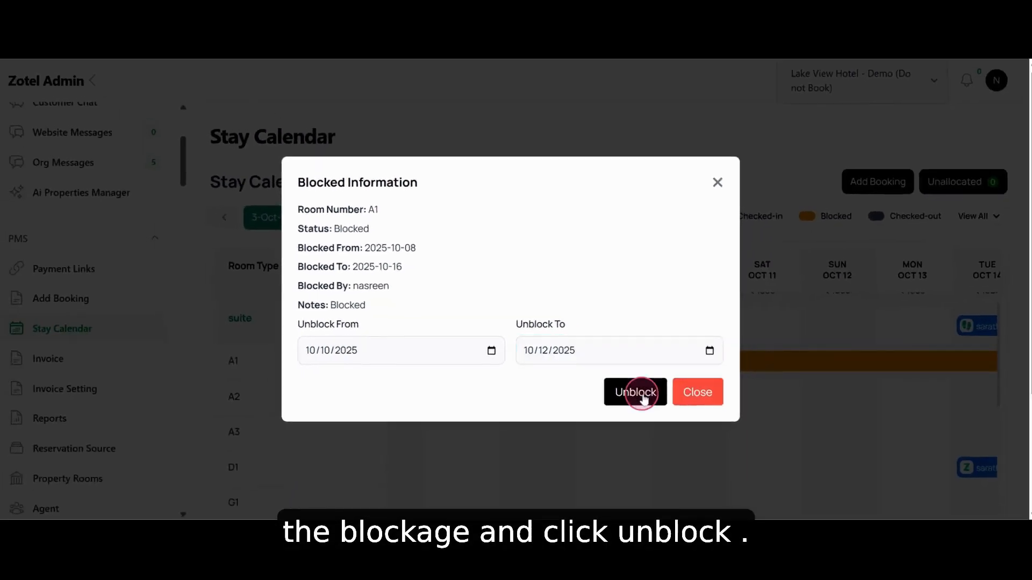
click(686, 414)
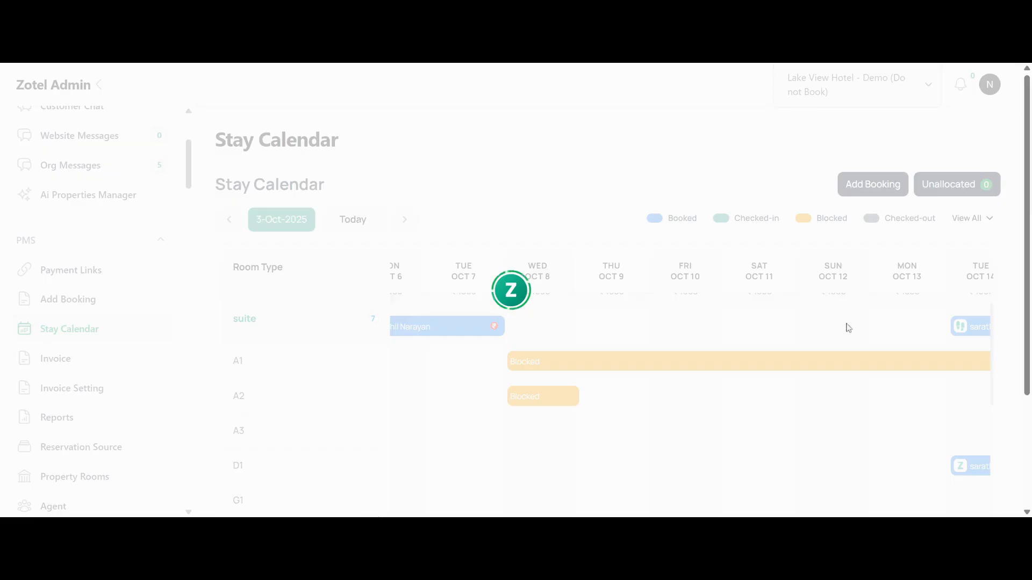
scroll(758, 364, up, 1)
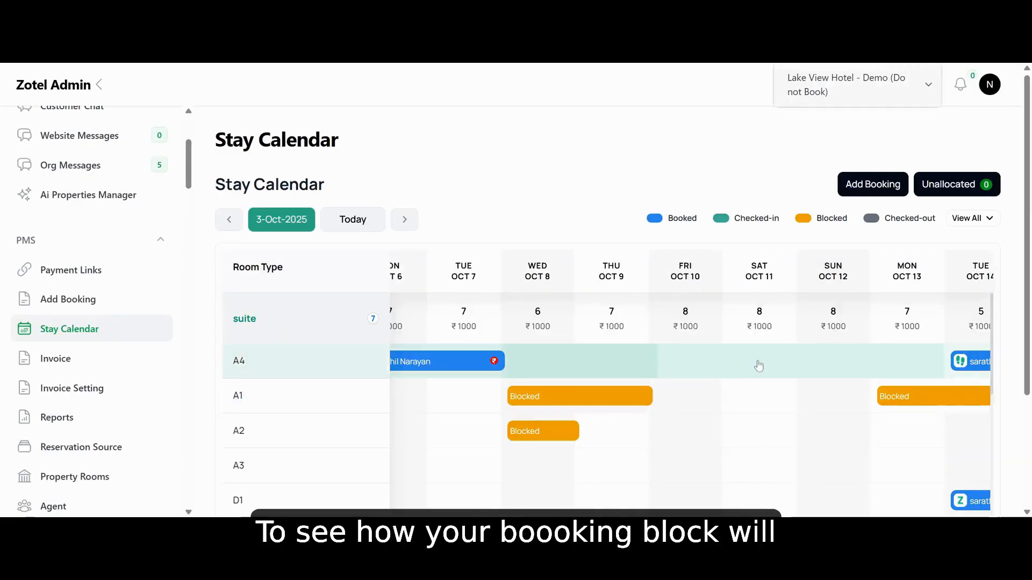
scroll(760, 364, right, 4)
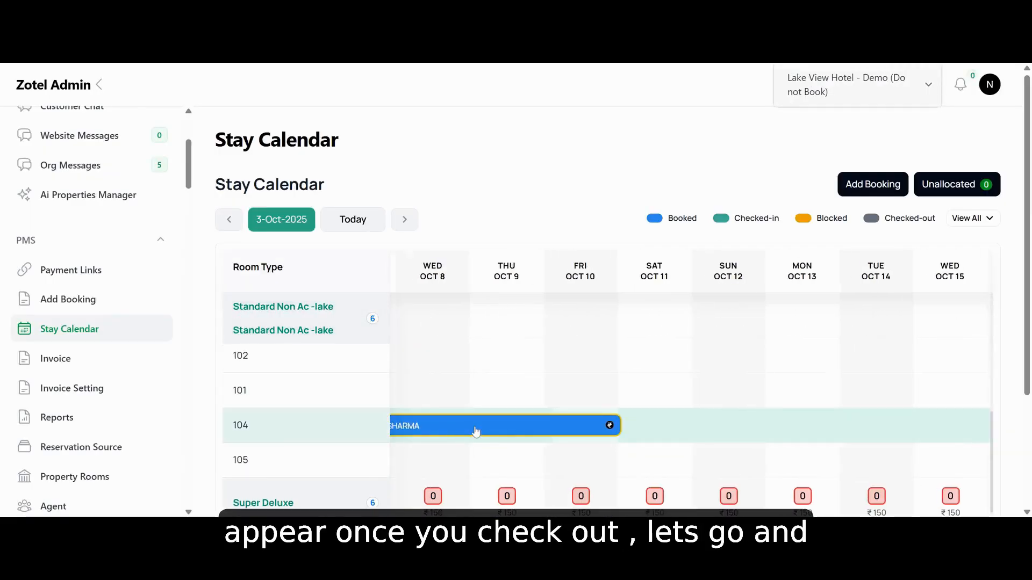
Open the room 104 booking that starts on October 7 and check the guest in
click(475, 431)
click(928, 97)
scroll(750, 196, down, 3)
scroll(749, 199, left, 4)
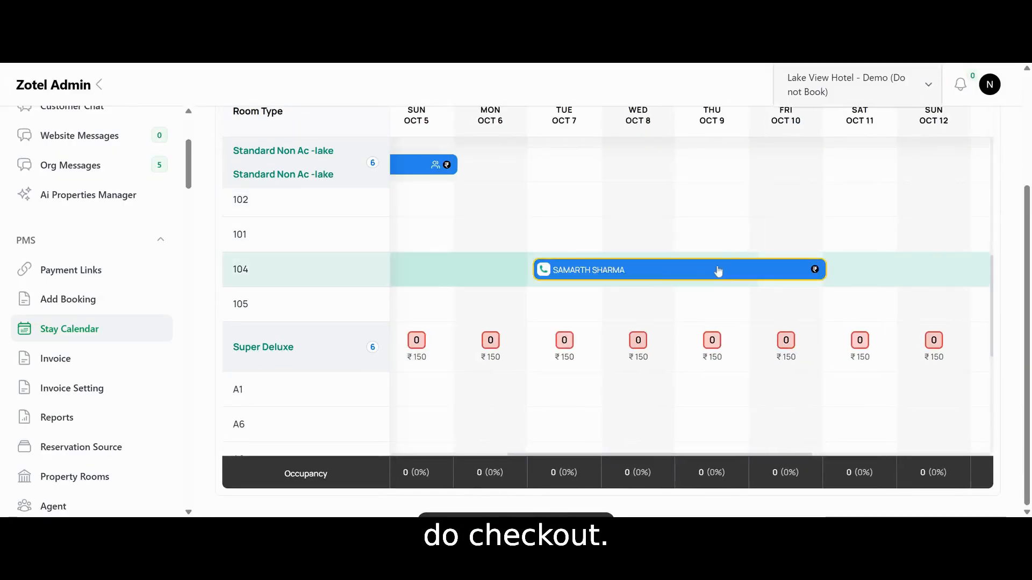
click(716, 272)
scroll(156, 325, down, 3)
click(171, 310)
click(608, 441)
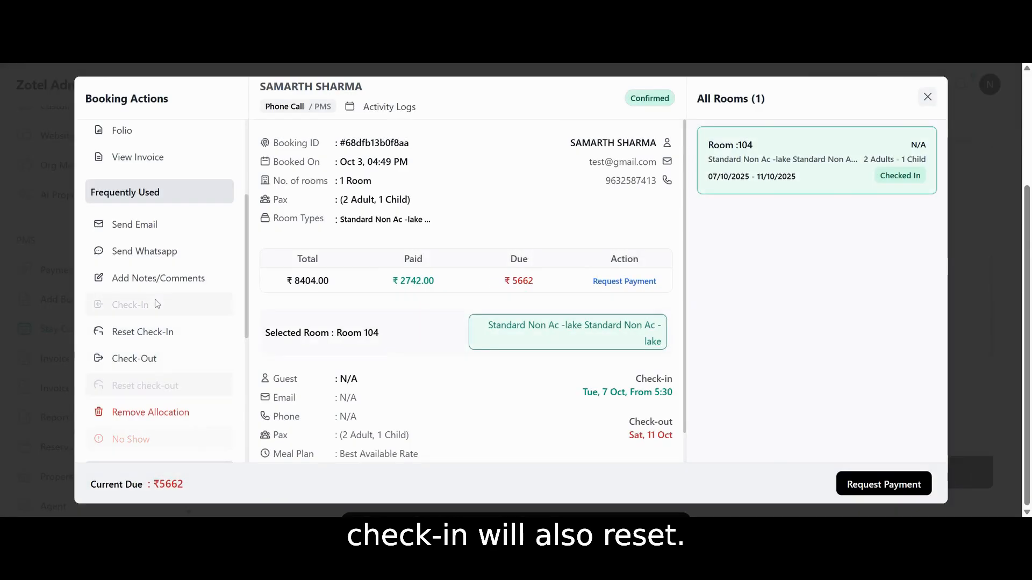
Check out the room 104 booking and return to the Stay Calendar
click(160, 359)
click(591, 430)
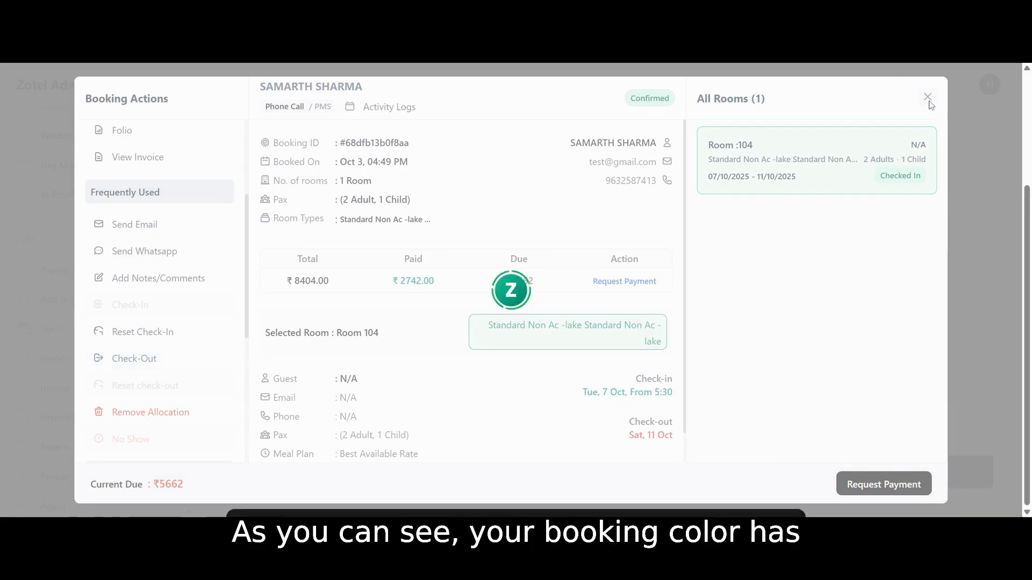
click(927, 97)
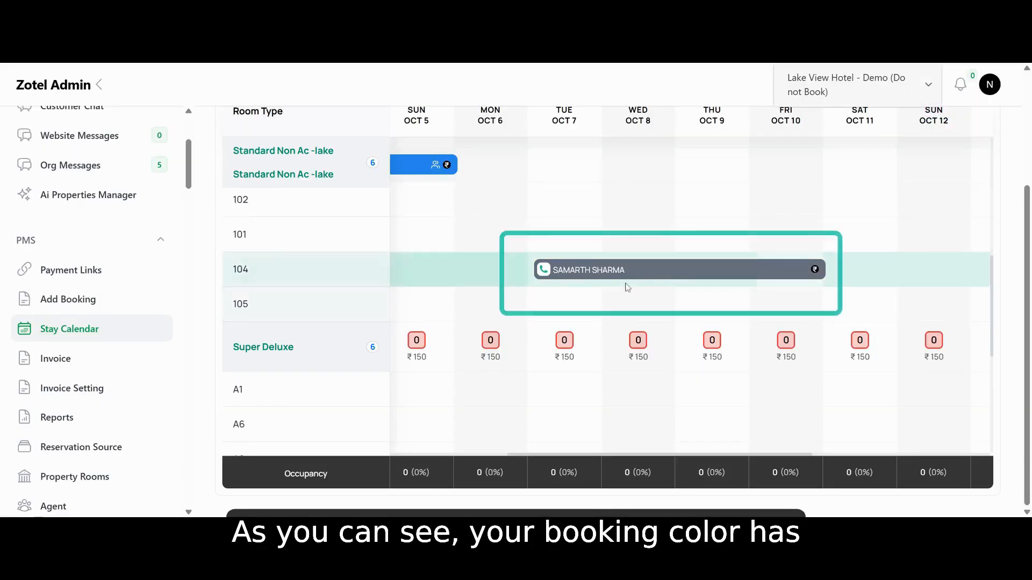
scroll(627, 288, up, 3)
scroll(627, 288, up, 10)
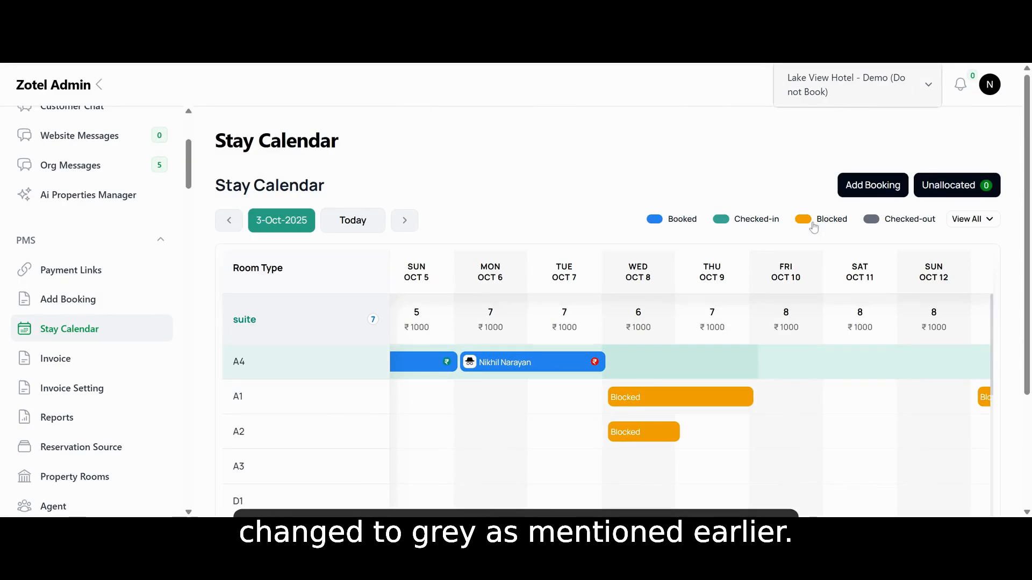